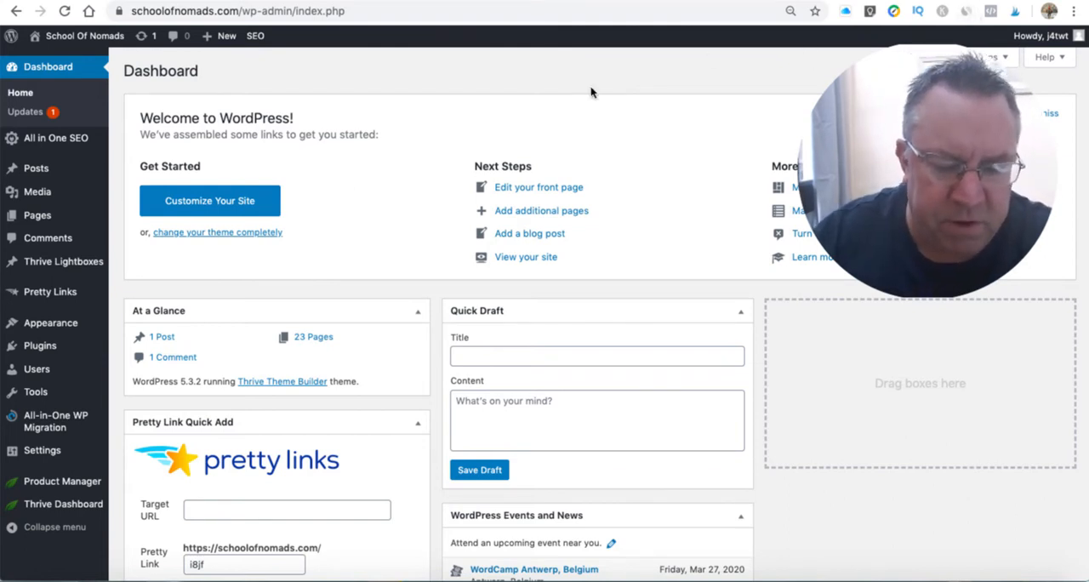
- Open the API Connections manager from the Thrive Dashboard
mouse_move(61, 509)
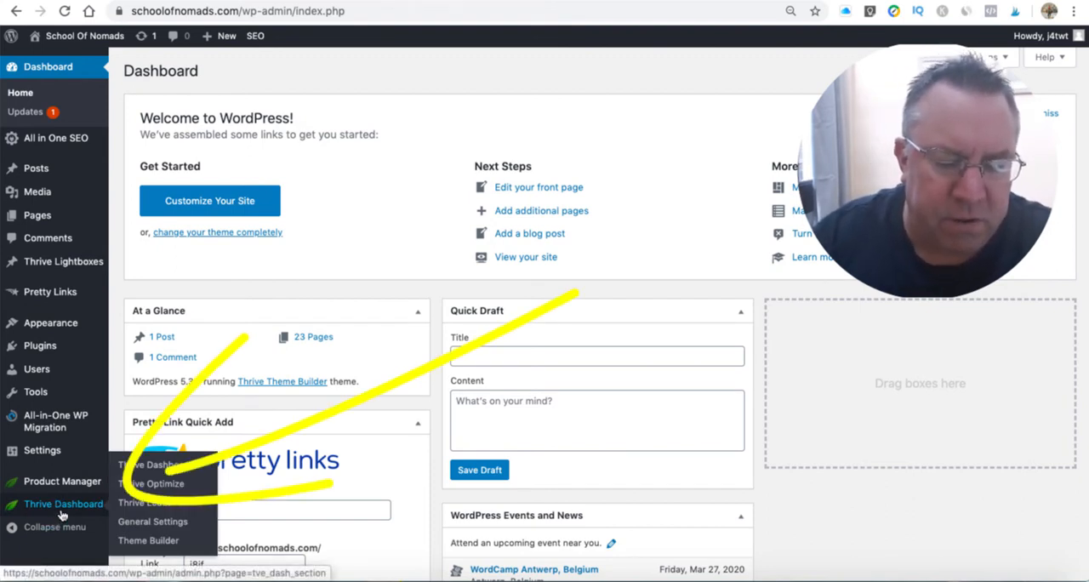
click(63, 507)
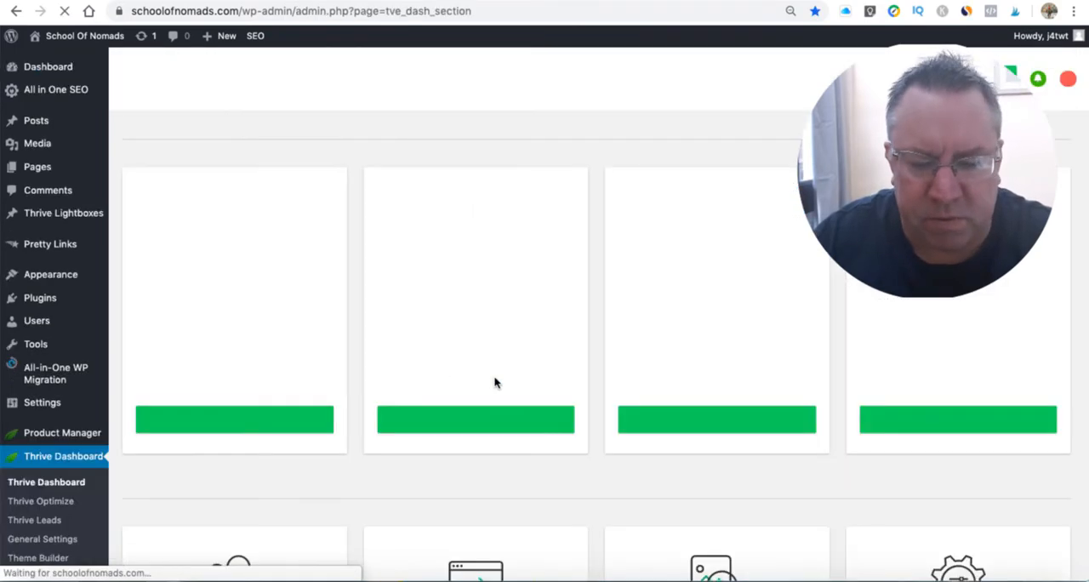
scroll(510, 383, down, 3)
scroll(524, 383, down, 5)
scroll(523, 382, up, 1)
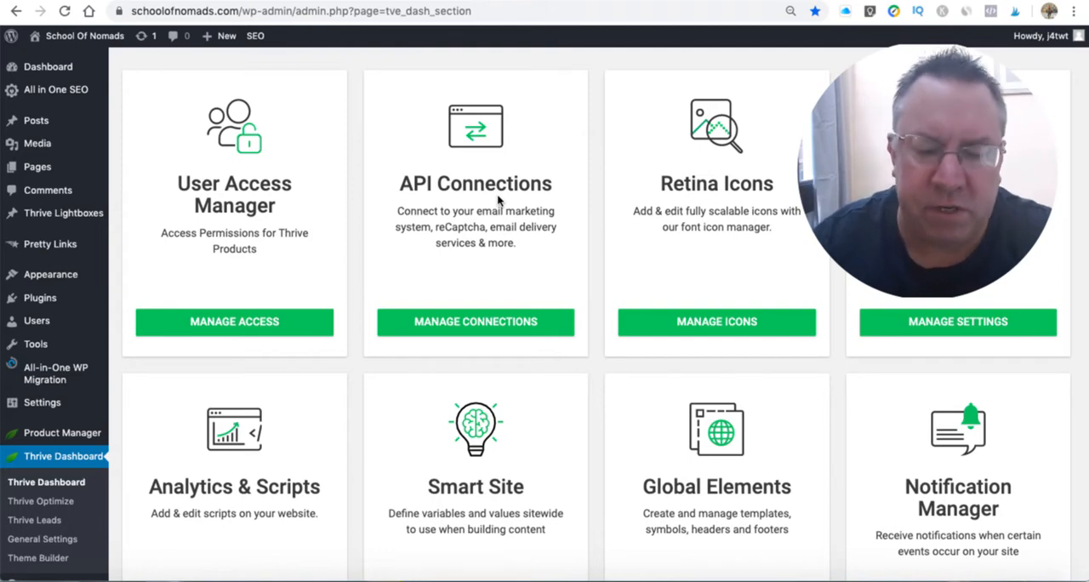
click(503, 323)
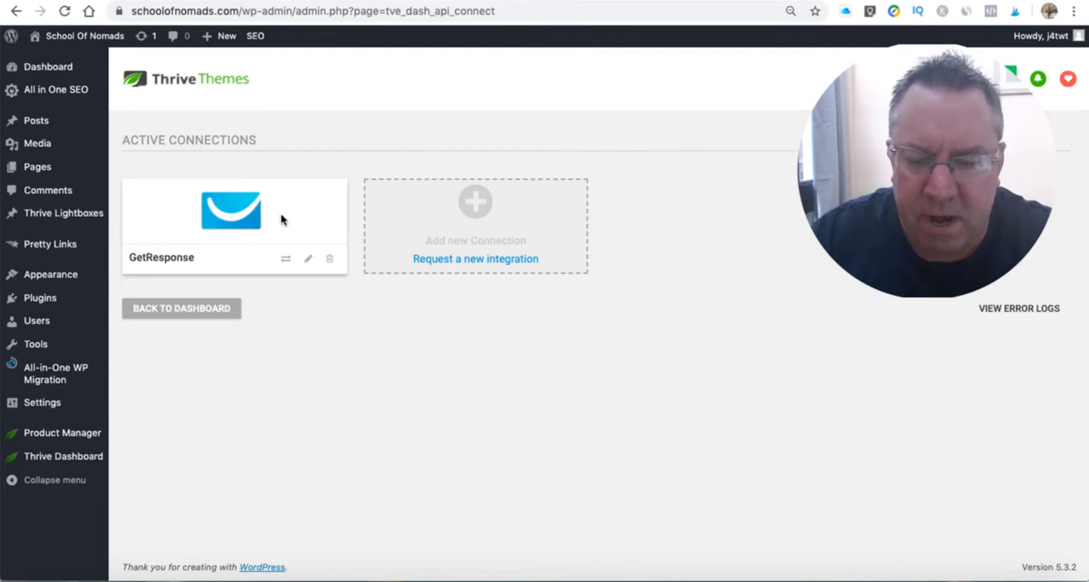
- Examine the apps offered for a new connection, from email marketing through webinars and social to email delivery services
click(479, 209)
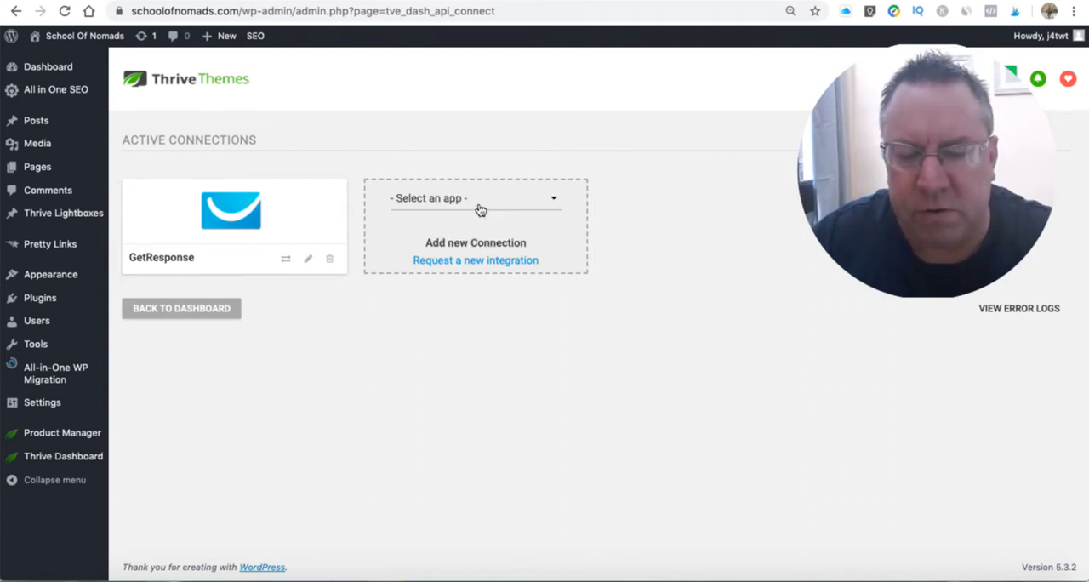
click(551, 201)
scroll(508, 316, down, 1)
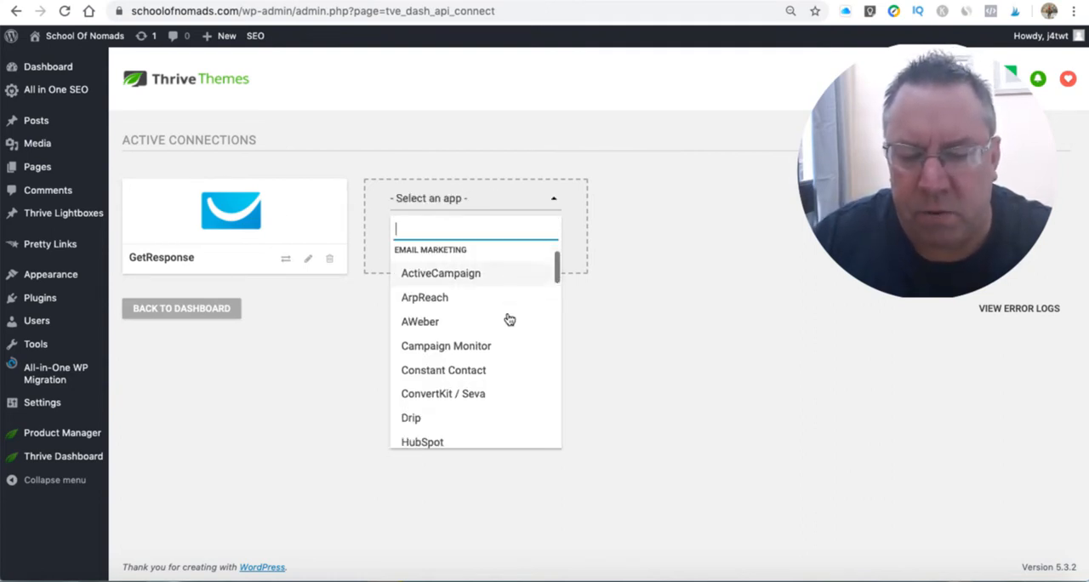
scroll(508, 316, up, 1)
scroll(487, 327, down, 1)
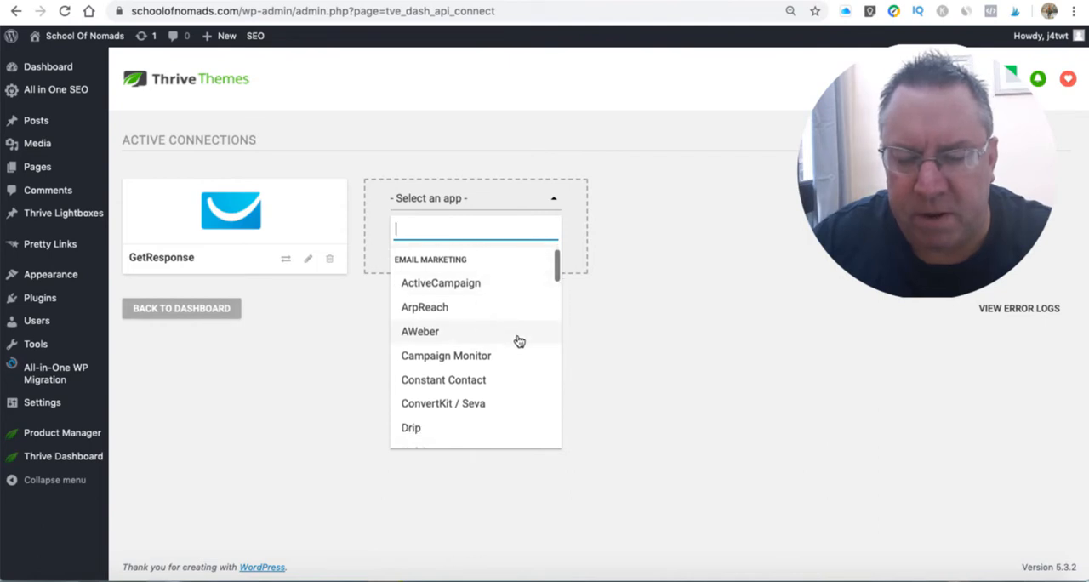
scroll(518, 340, down, 3)
scroll(518, 340, down, 4)
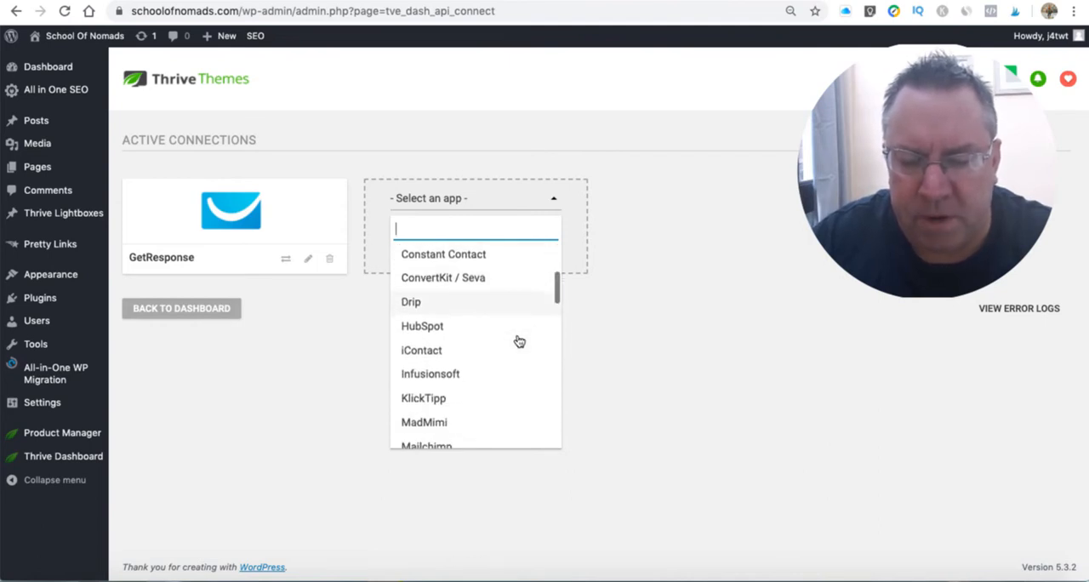
scroll(518, 340, down, 4)
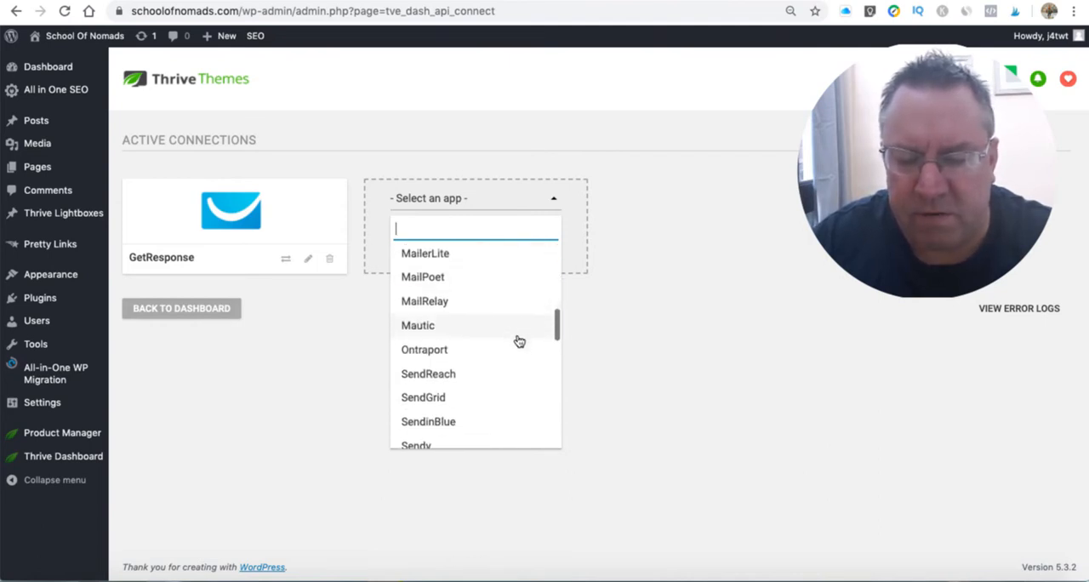
scroll(518, 341, down, 4)
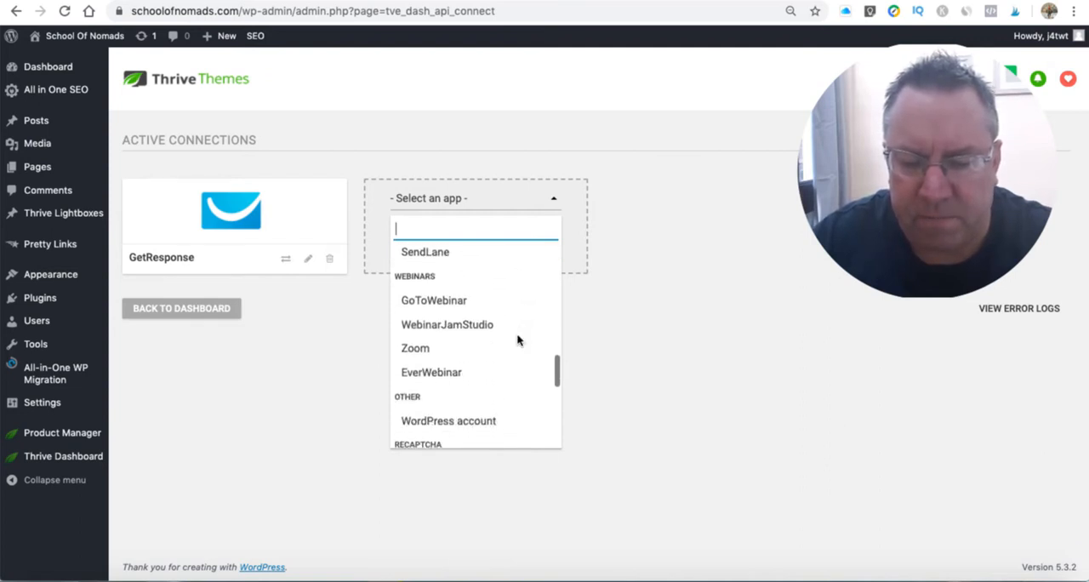
scroll(518, 340, down, 4)
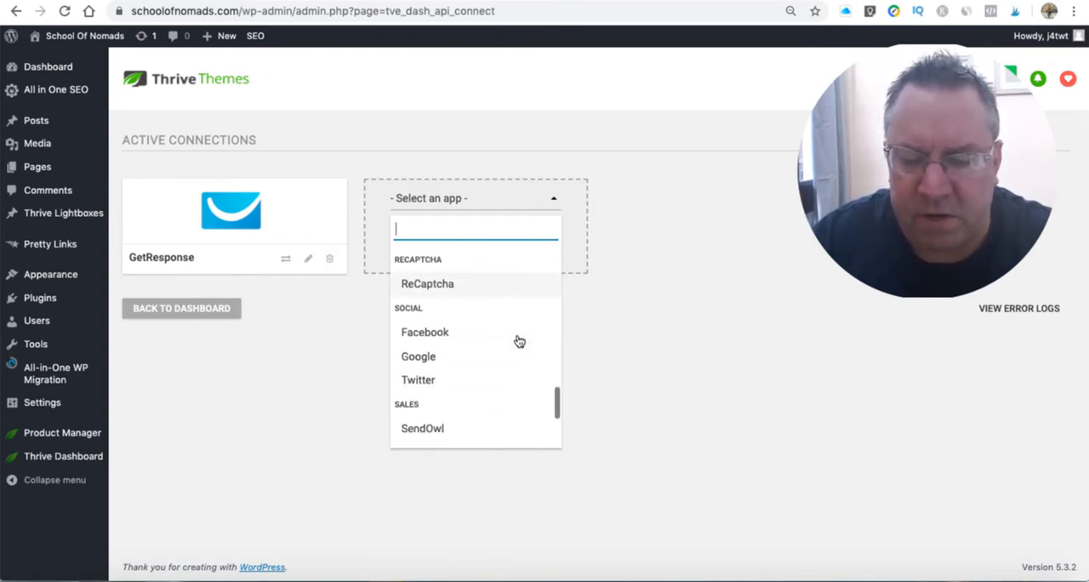
scroll(493, 317, down, 3)
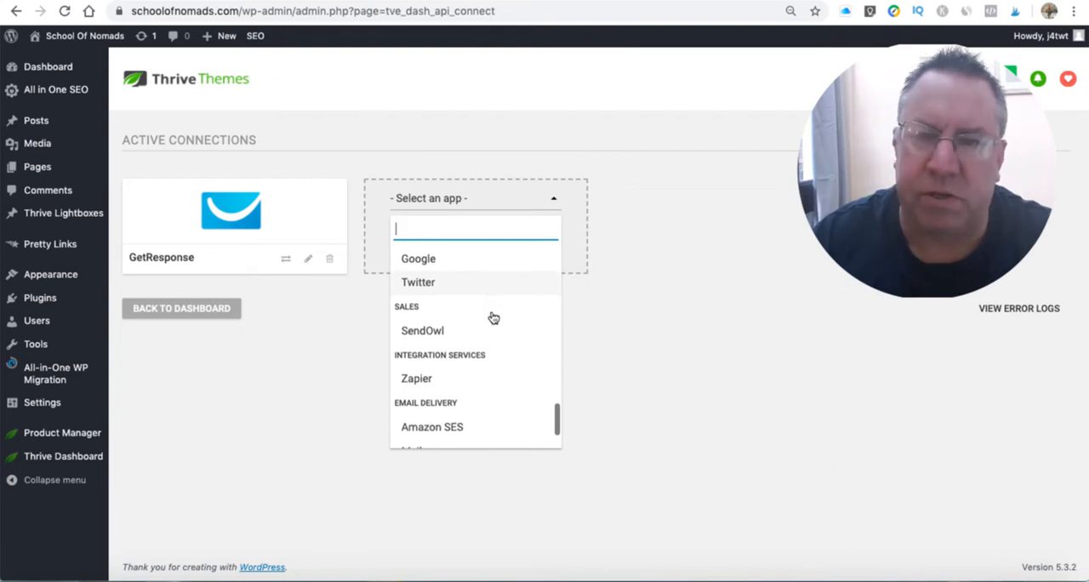
scroll(492, 317, down, 1)
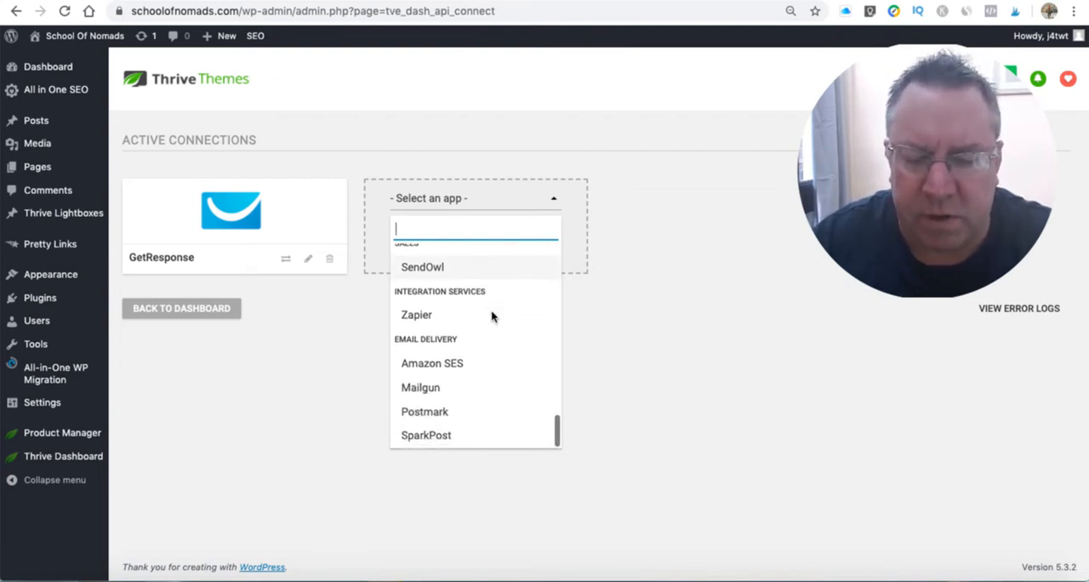
scroll(492, 318, up, 4)
scroll(490, 316, up, 10)
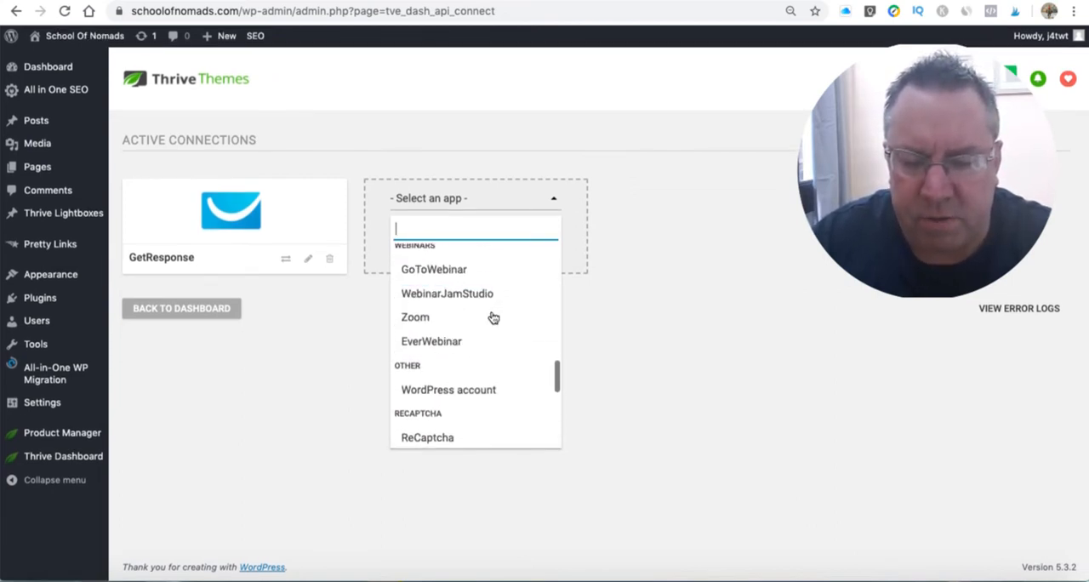
click(648, 373)
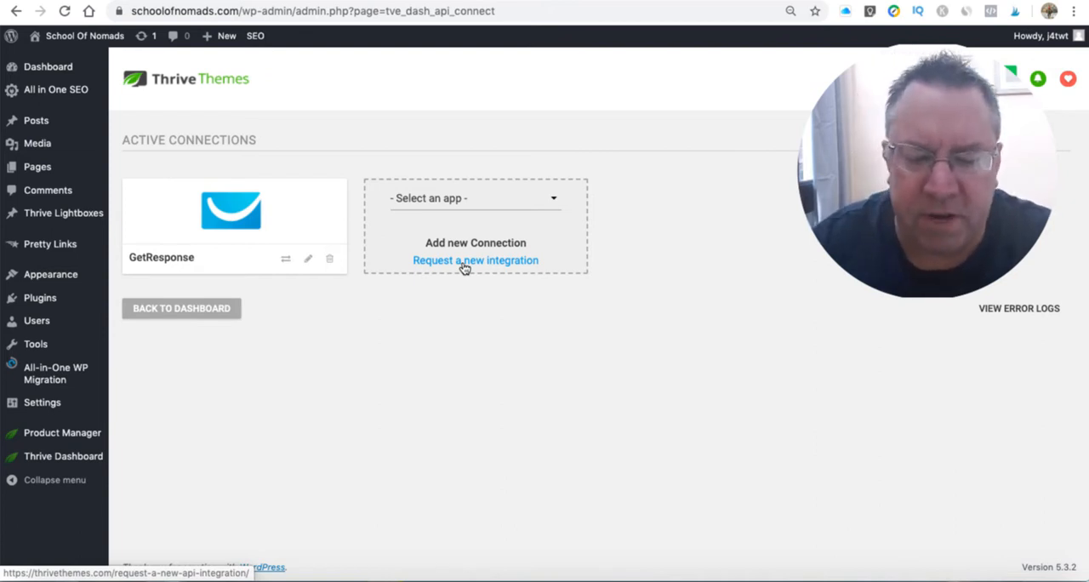
click(553, 202)
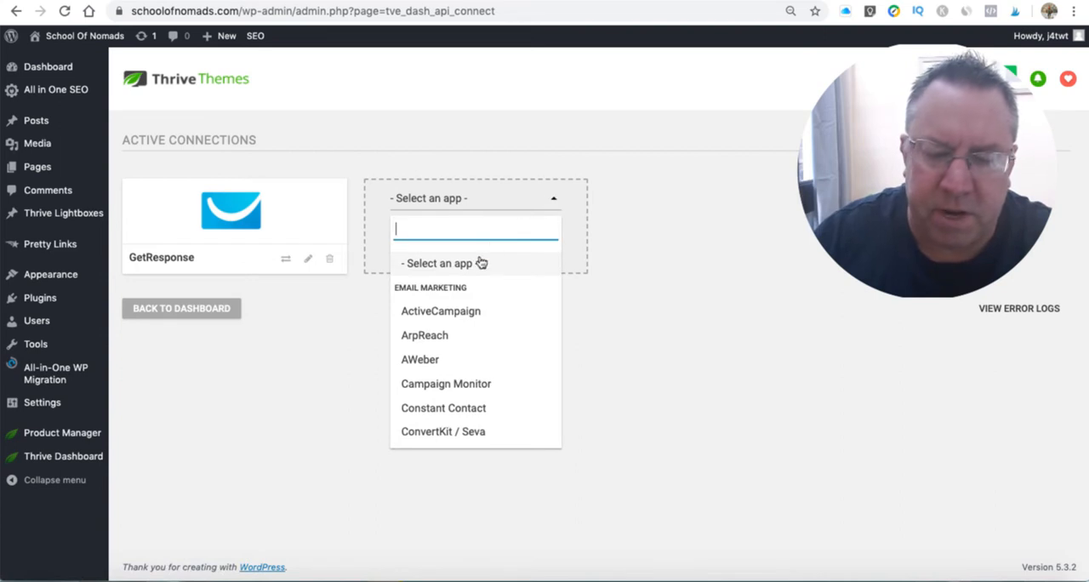
click(344, 390)
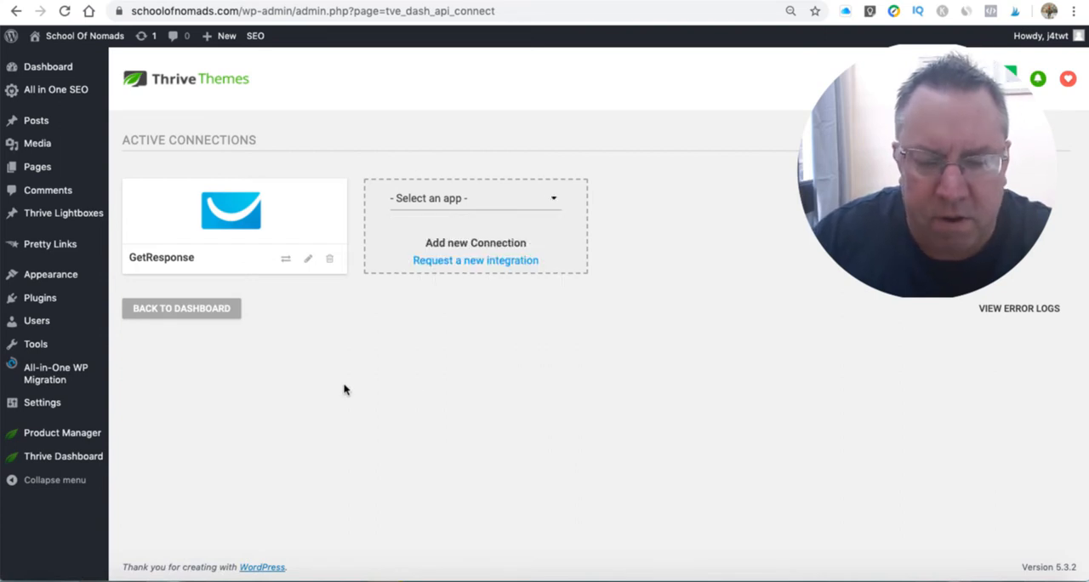
- Open the existing GetResponse connection for editing, and switch to the GetResponse account to show its API keys
click(308, 259)
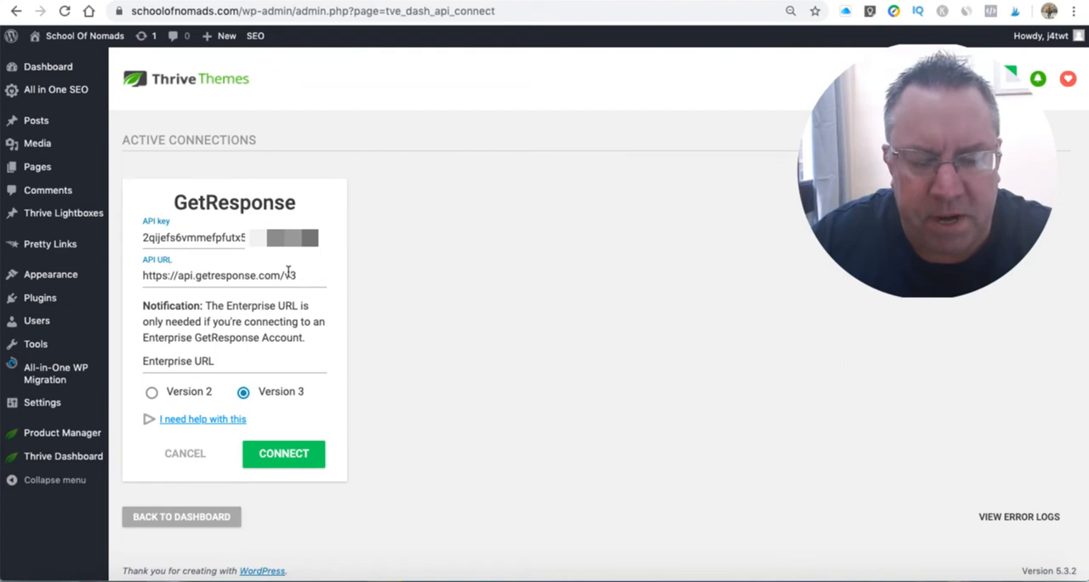
click(502, 1)
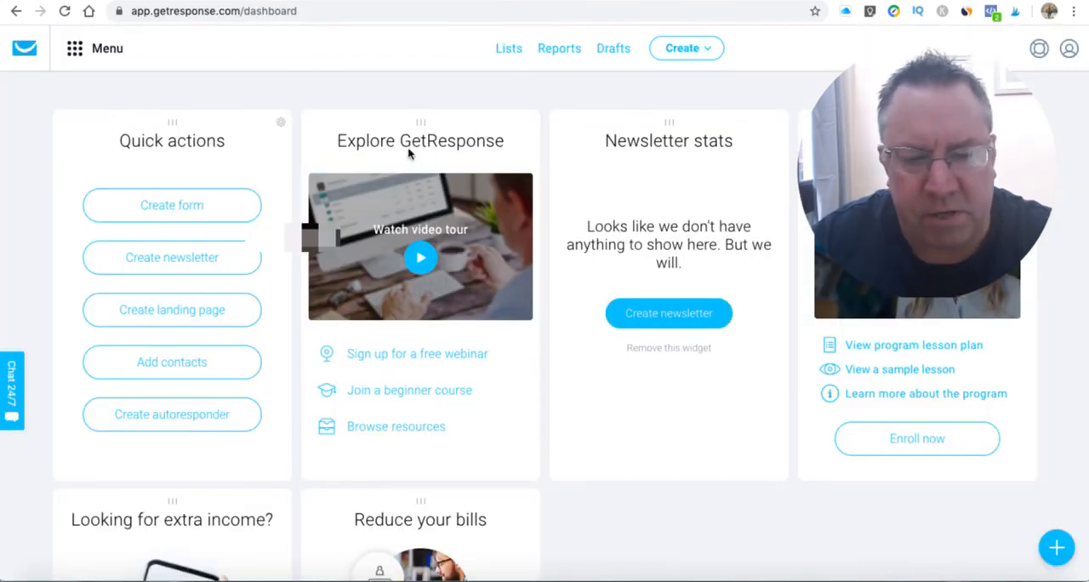
click(84, 57)
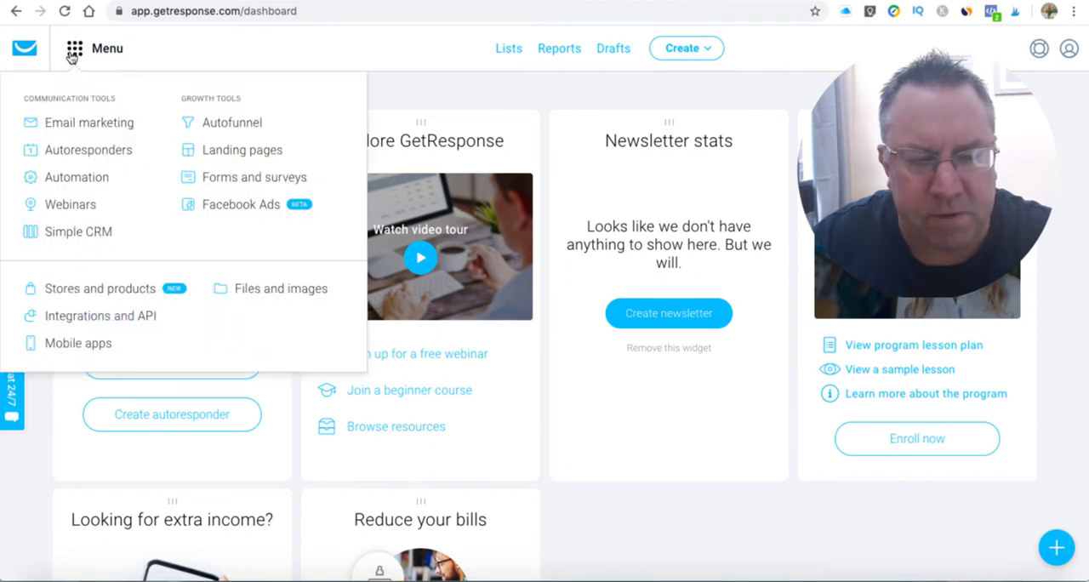
click(85, 323)
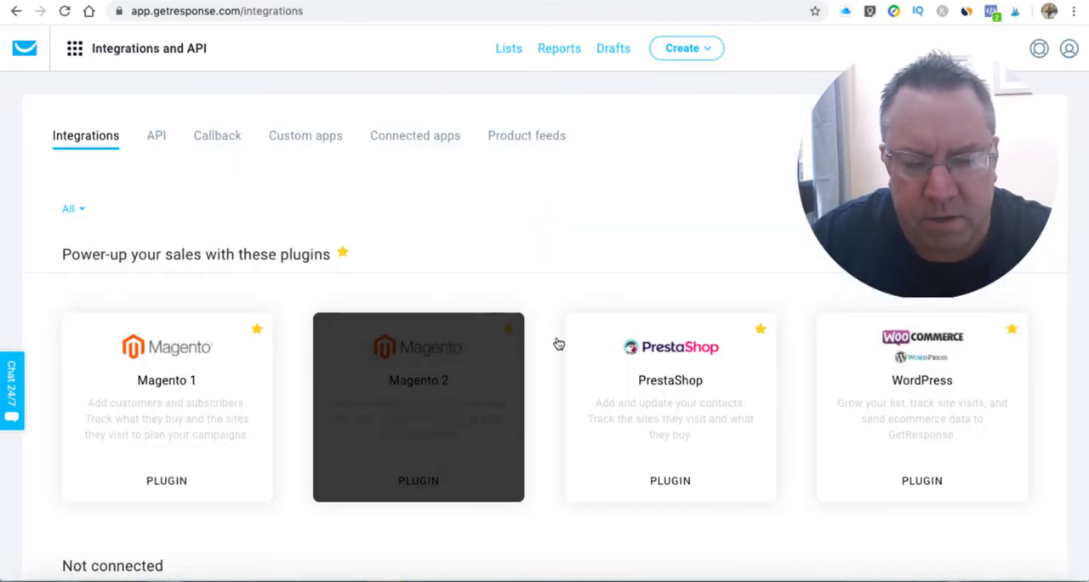
scroll(637, 238, down, 1)
scroll(625, 235, up, 1)
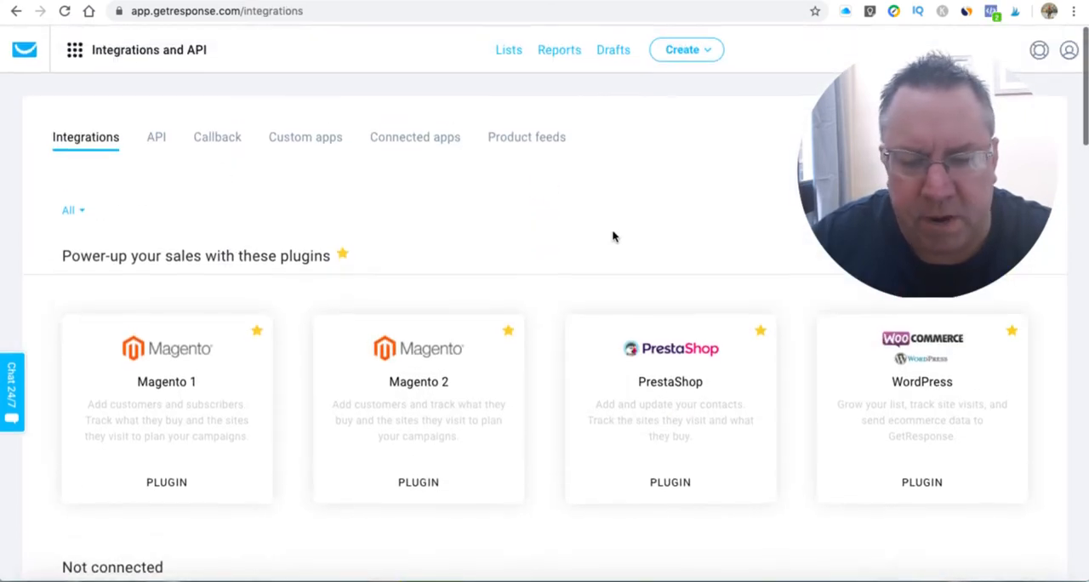
click(156, 137)
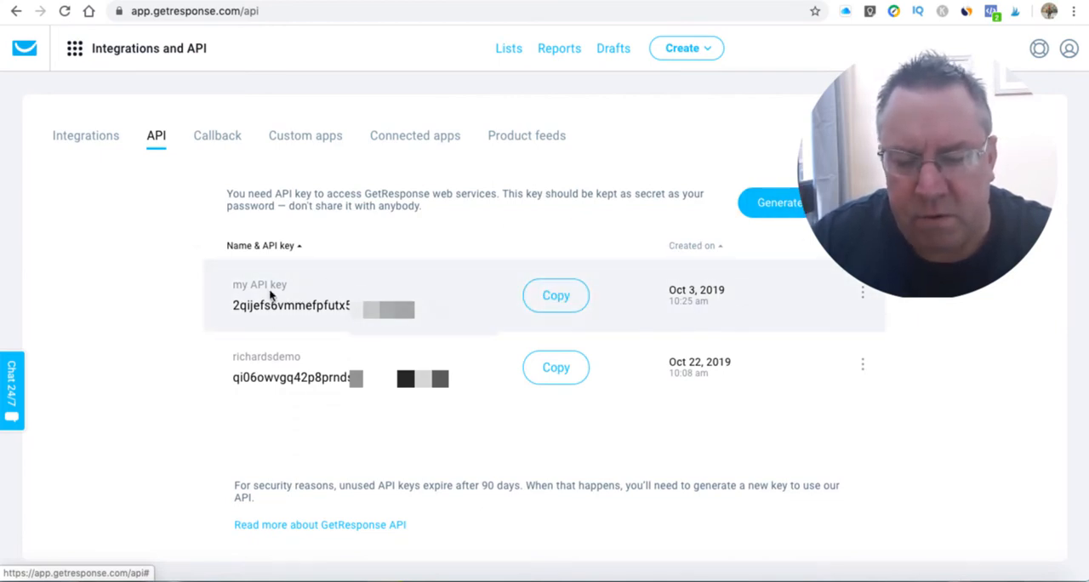
- Generate a new GetResponse API key named "demo" and copy it
click(862, 293)
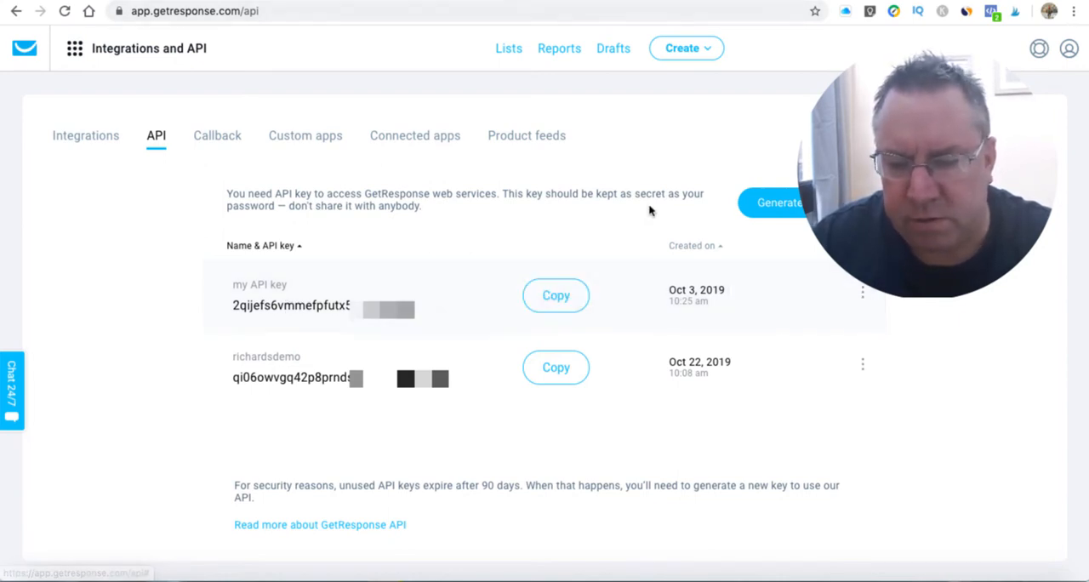
click(782, 206)
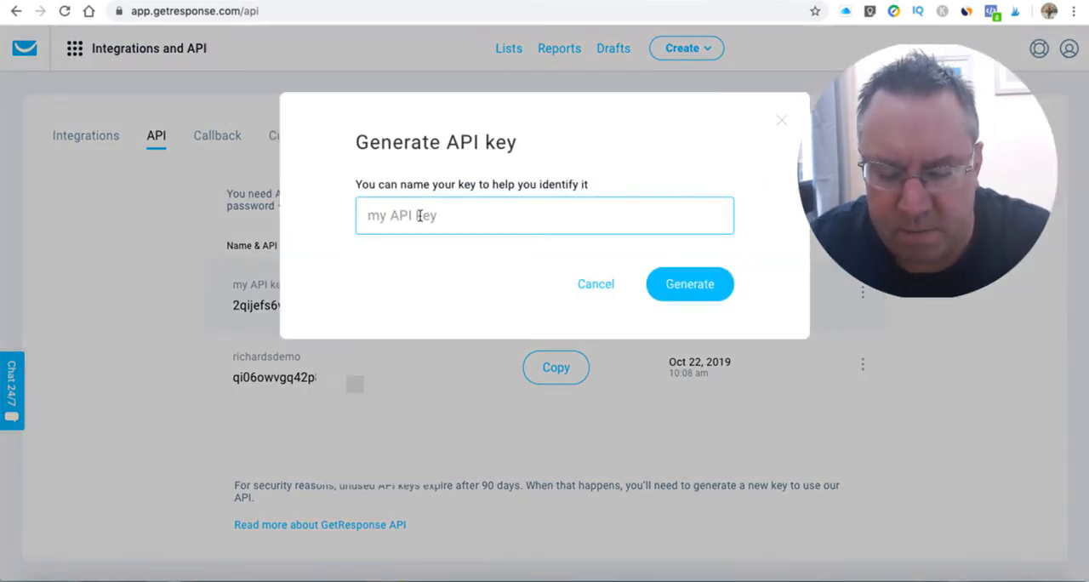
text(demo)
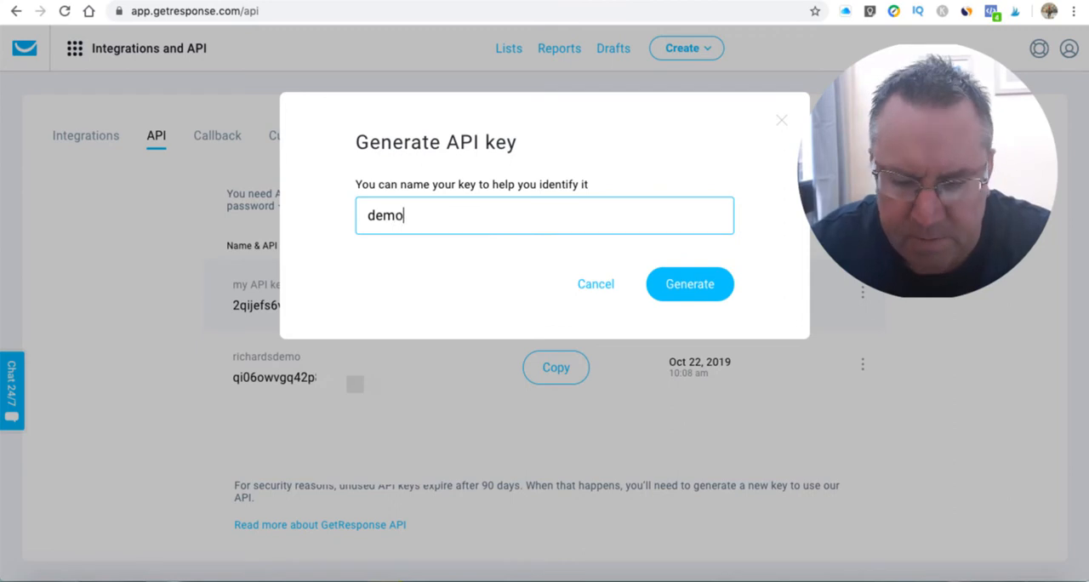
click(694, 284)
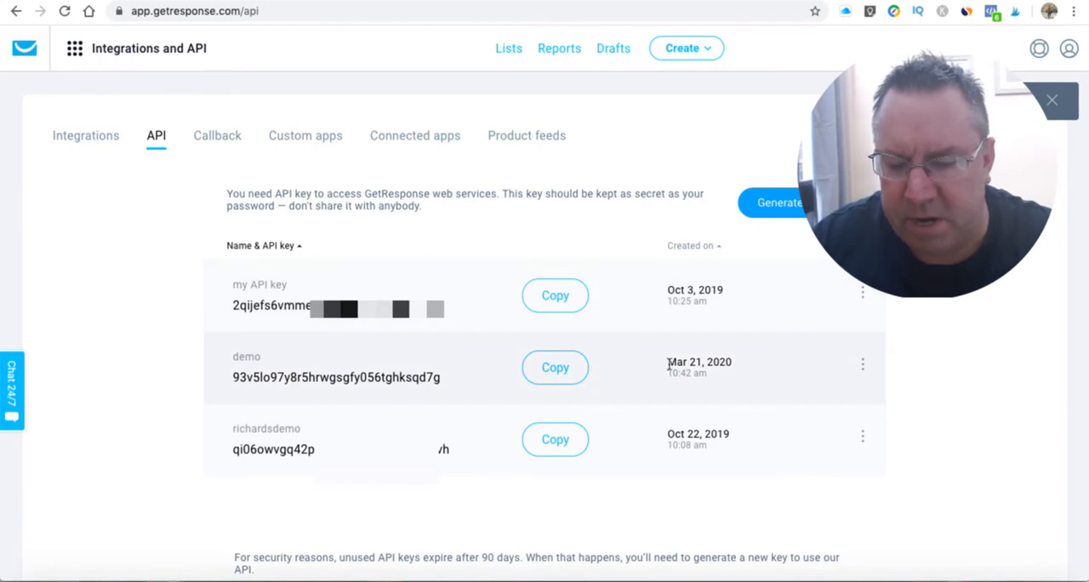
click(556, 369)
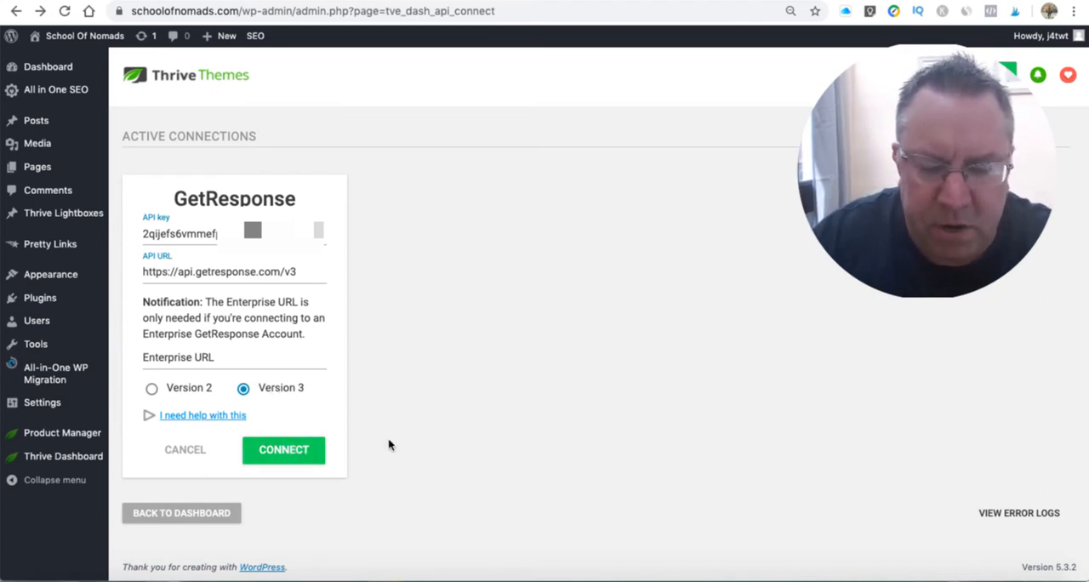
- Switch back to WordPress, connect GetResponse with the details in its connection form, and return to the Thrive Dashboard
click(302, 455)
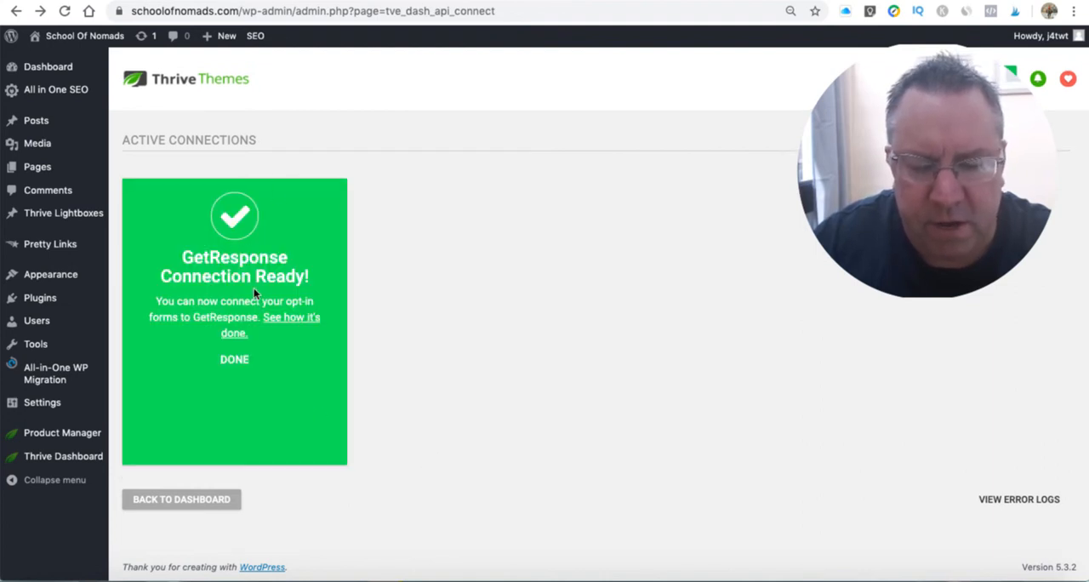
click(171, 506)
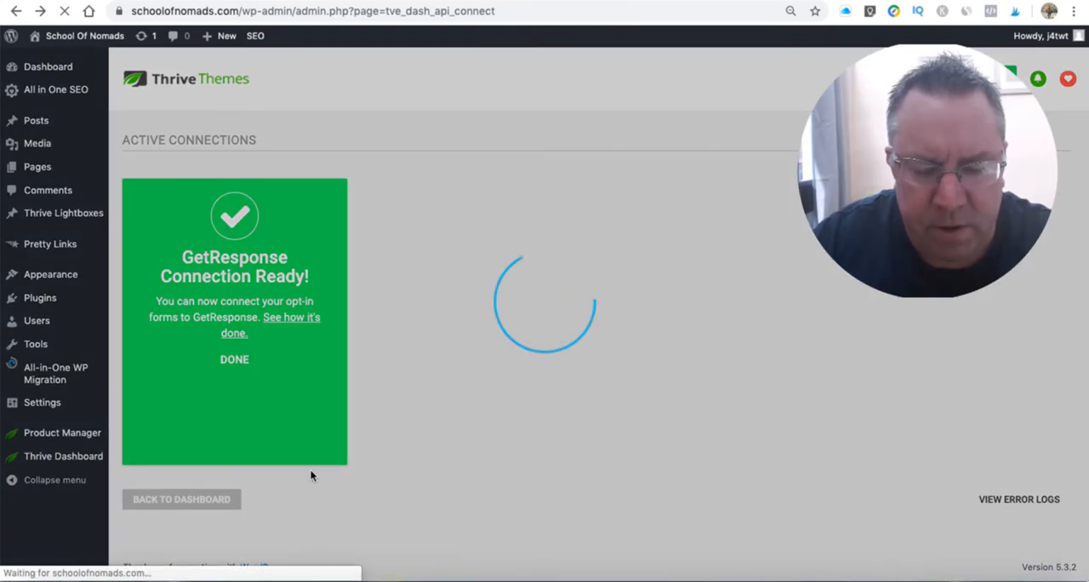
- Open the API connections and start adding AWeber as a new connection, going to its authorization page
scroll(539, 428, down, 5)
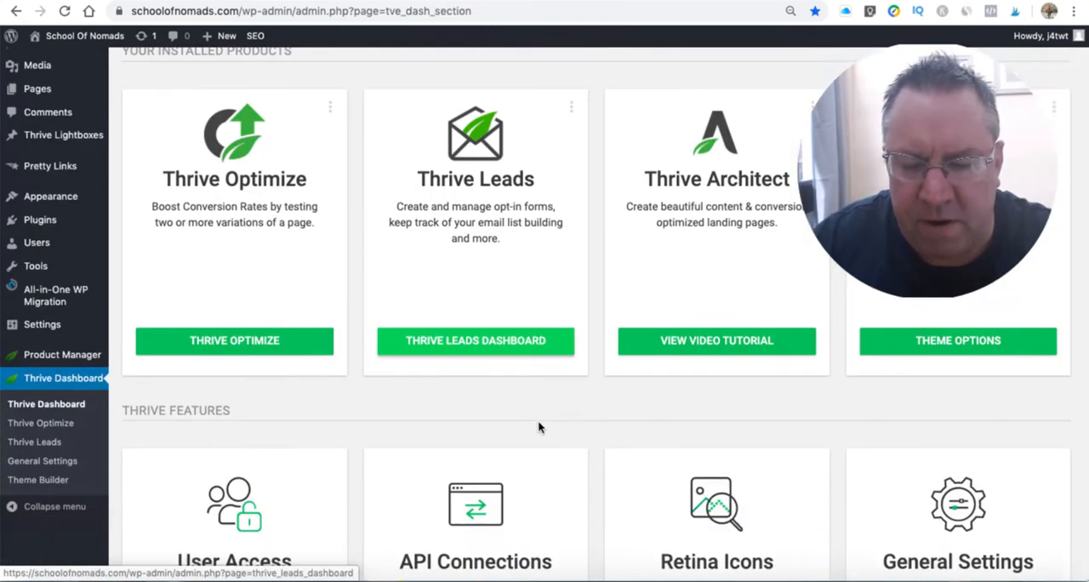
click(518, 328)
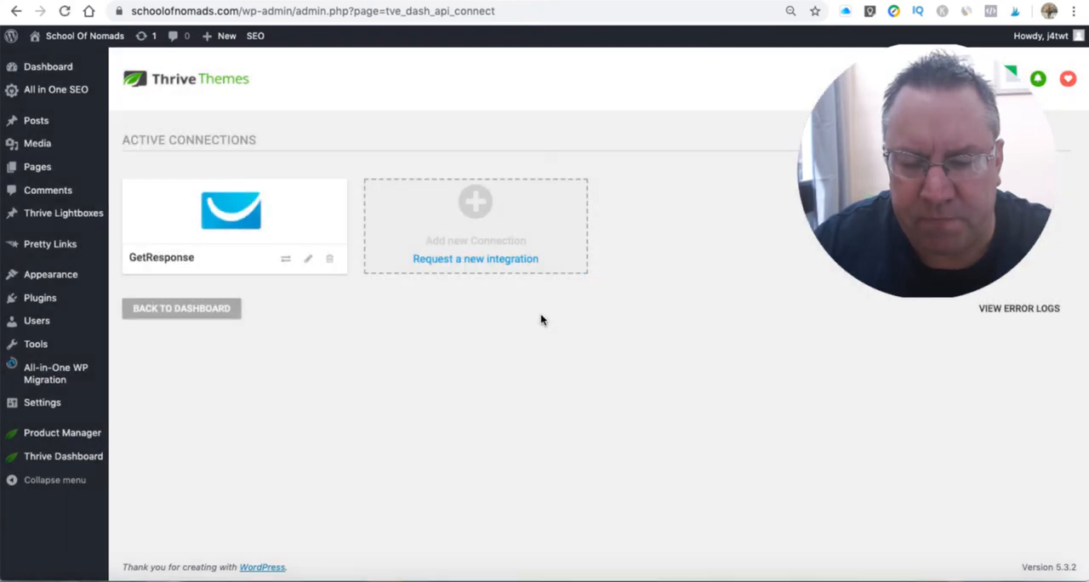
right_click(542, 316)
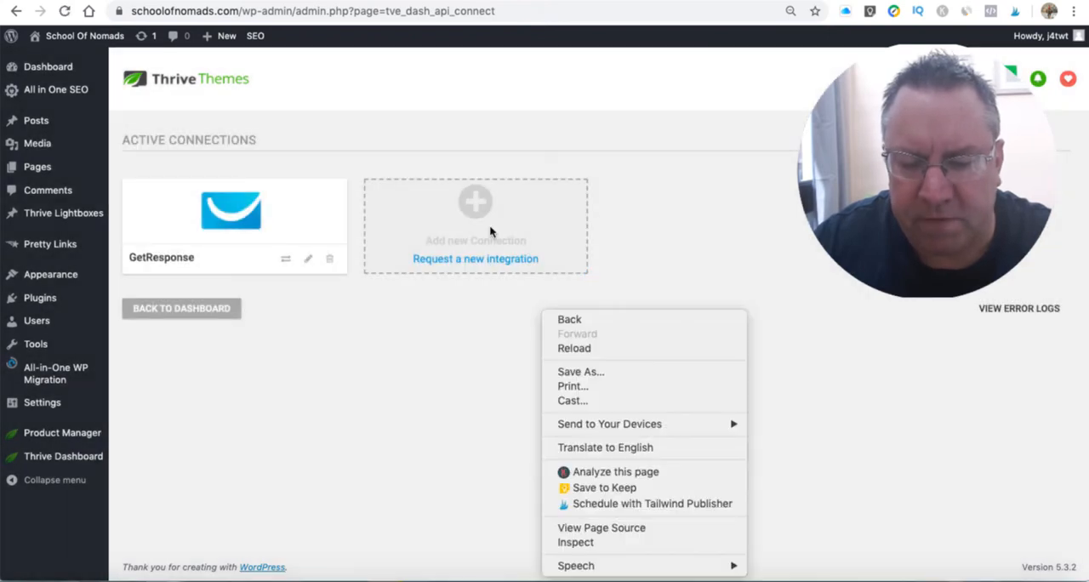
click(467, 221)
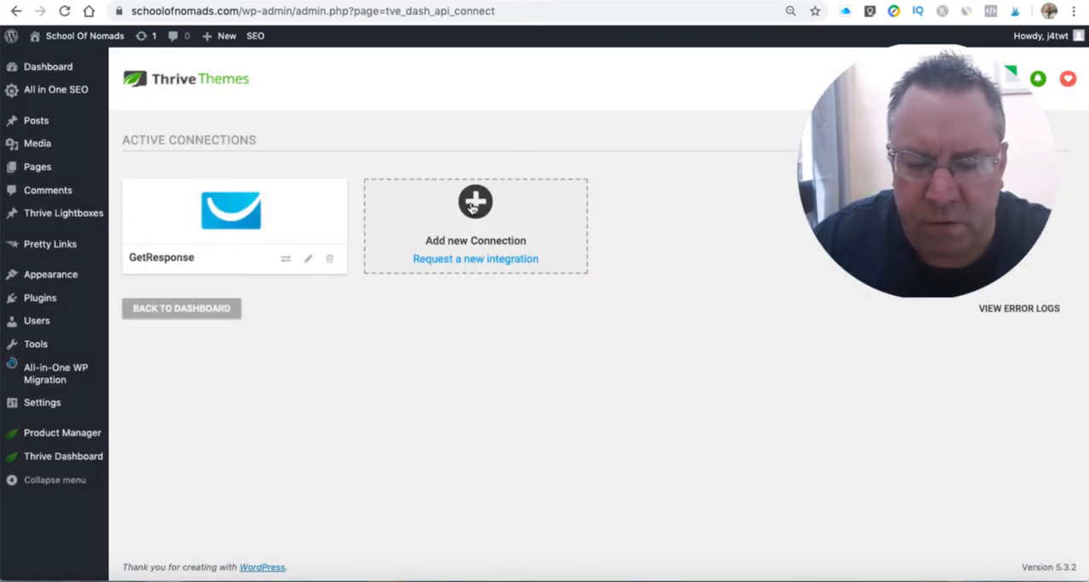
click(464, 240)
click(471, 202)
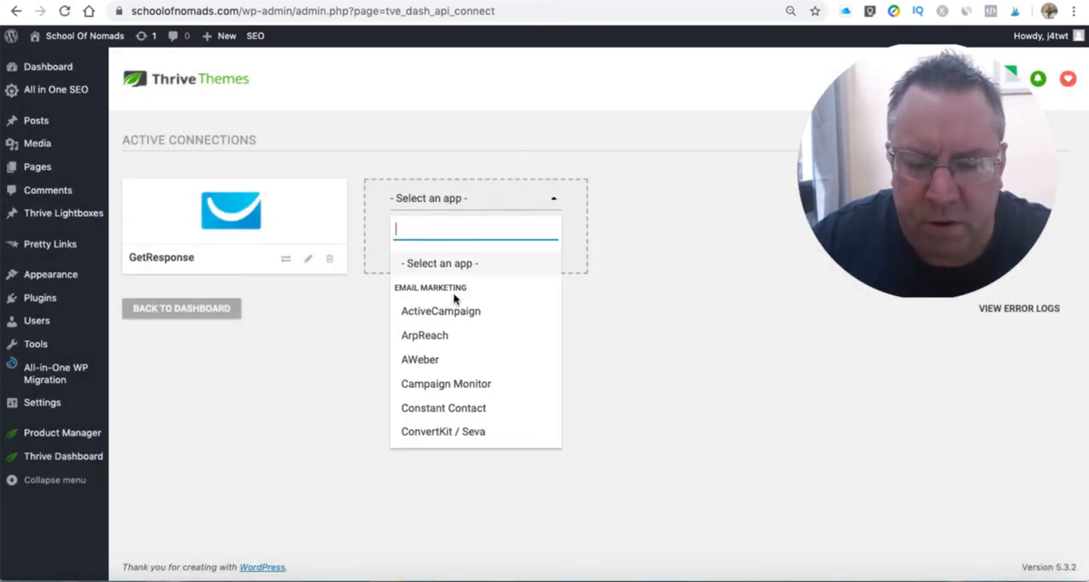
click(435, 359)
click(531, 323)
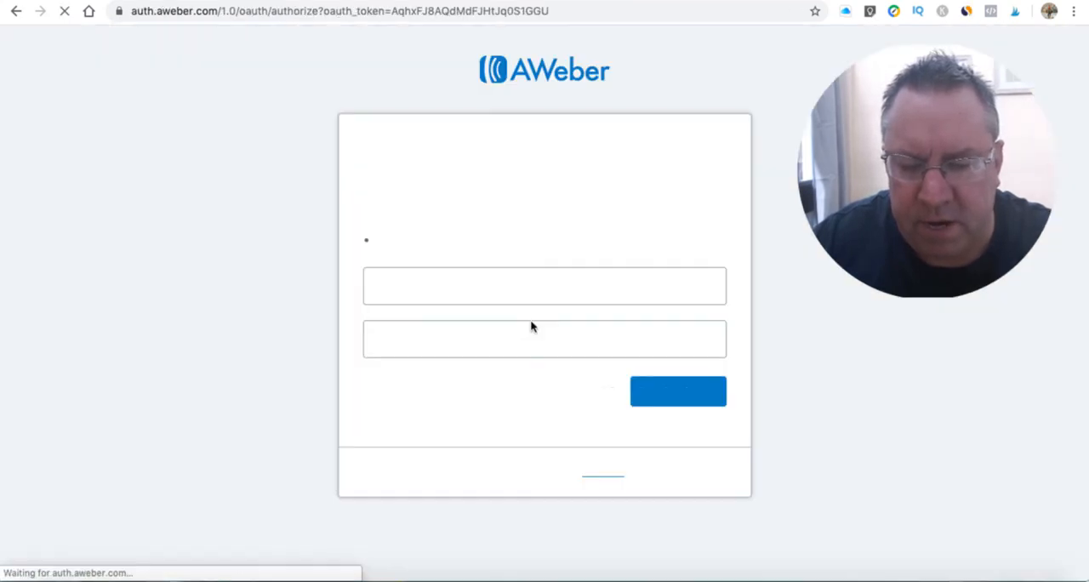
click(404, 296)
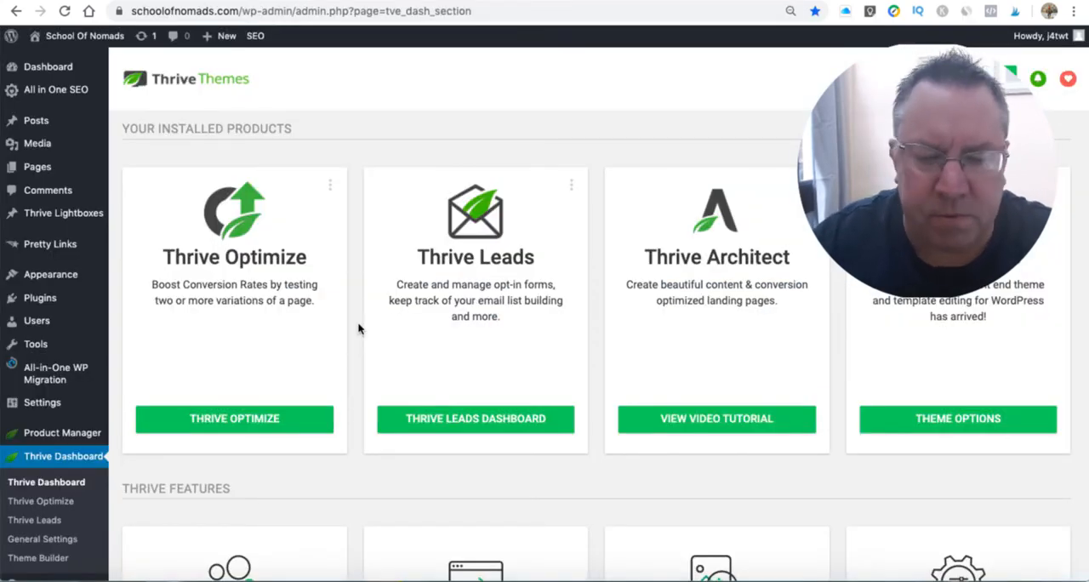
- Create a new WordPress page titled "demo" and open it in Thrive Architect
mouse_move(41, 169)
click(137, 172)
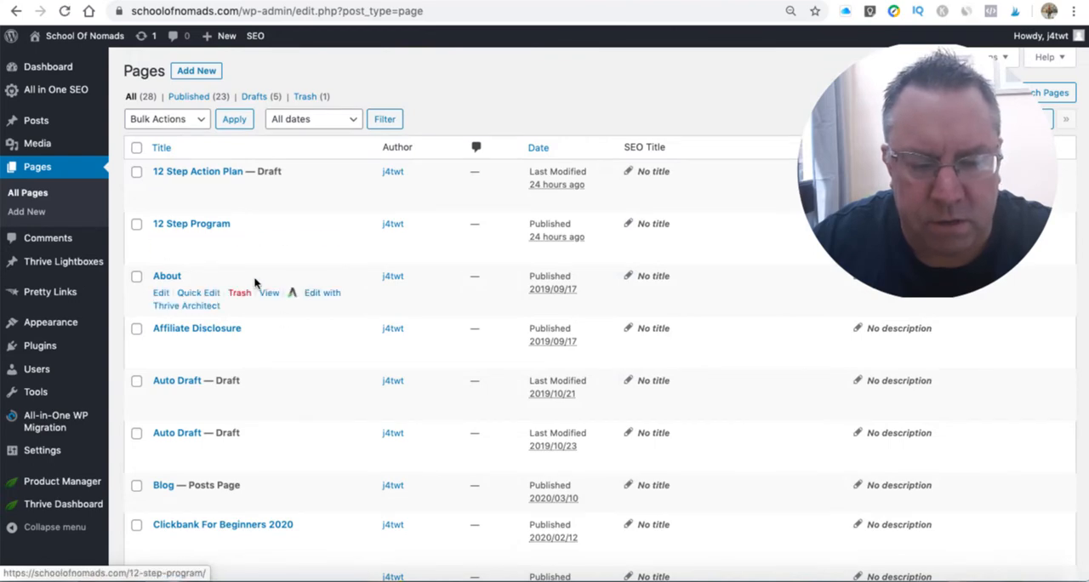
scroll(284, 316, down, 3)
scroll(284, 310, up, 3)
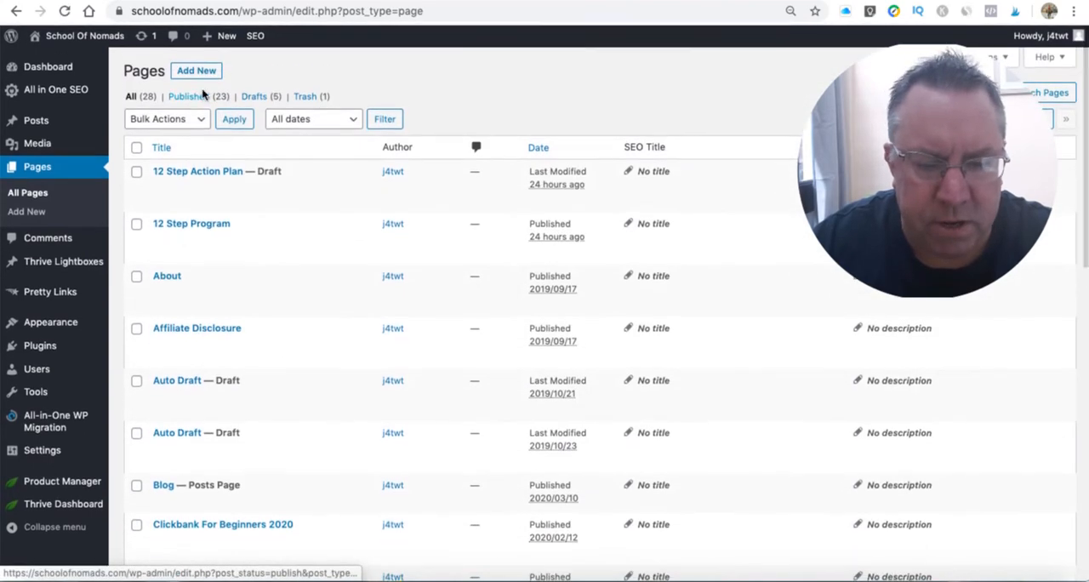
click(186, 71)
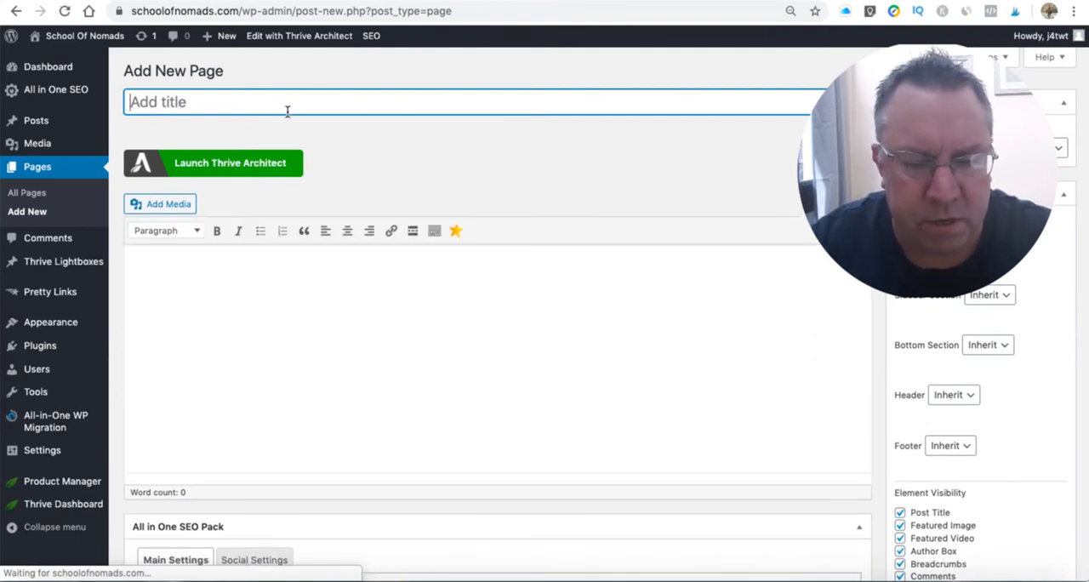
text(demo)
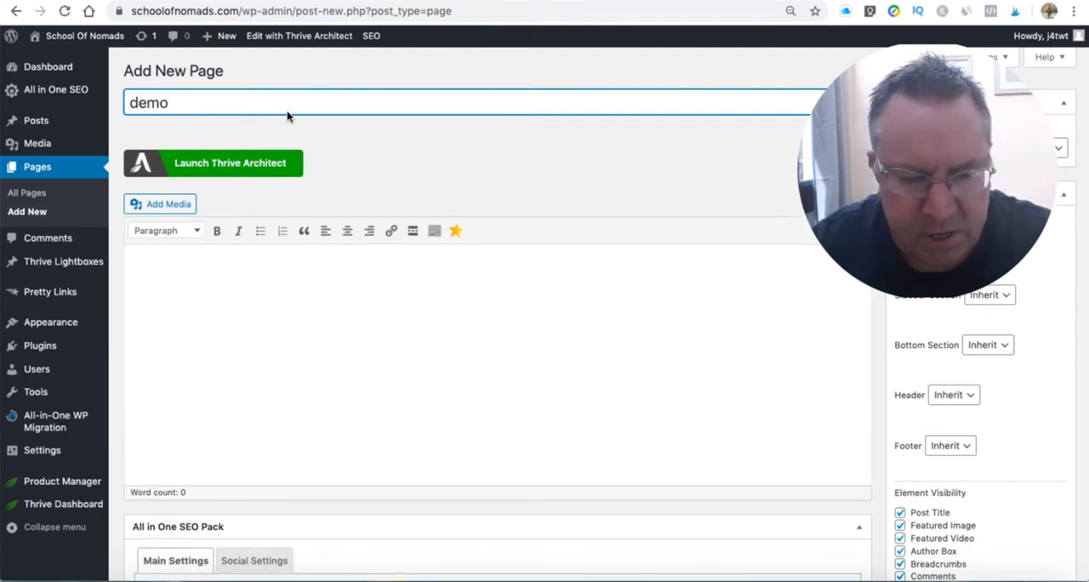
click(221, 164)
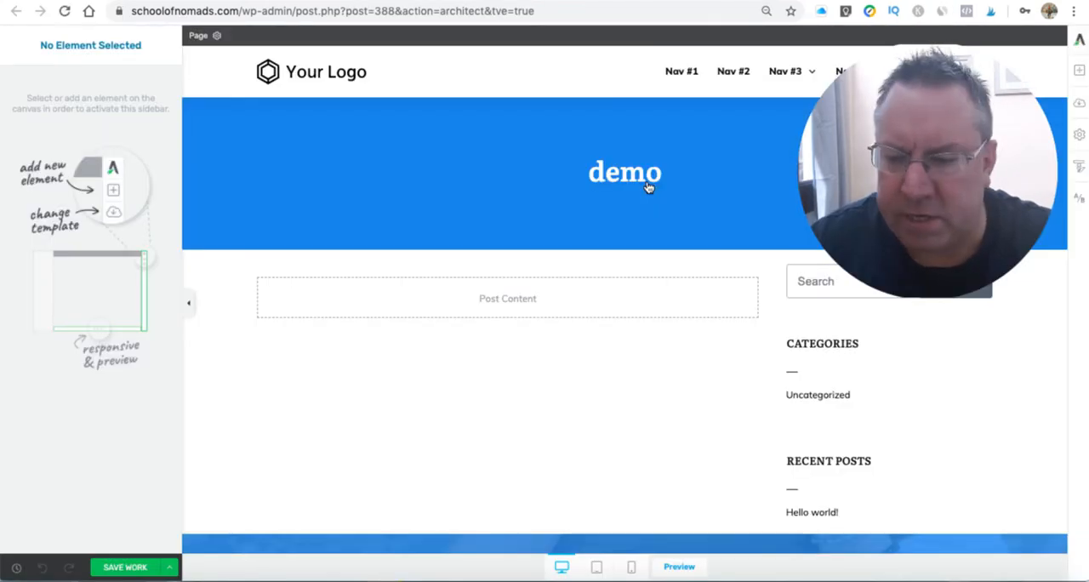
- Browse the default landing page templates and apply the Elementary Smart 1-Step Lead Generation template to the page
click(1078, 99)
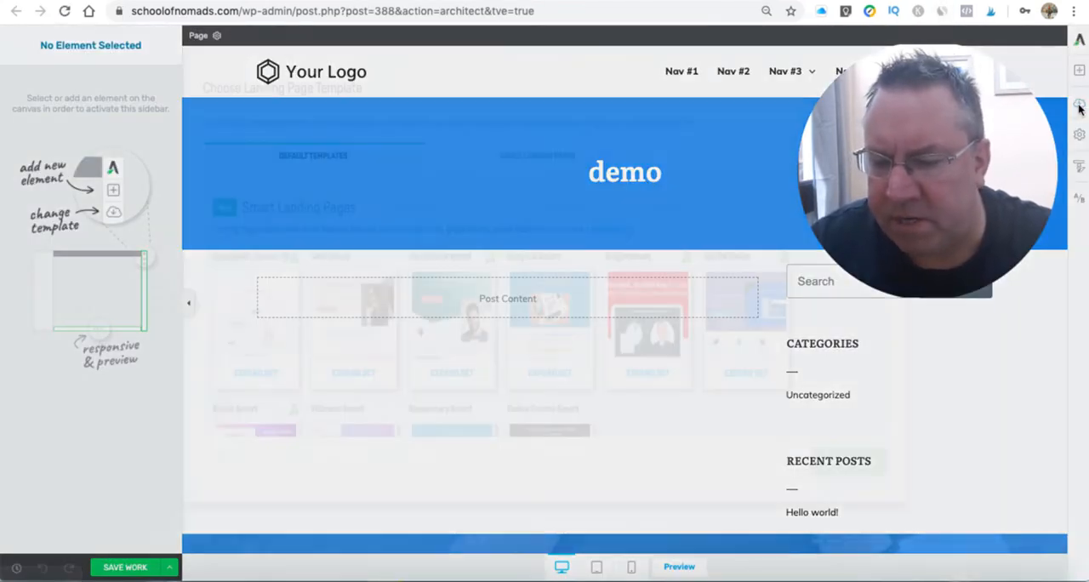
scroll(840, 281, down, 5)
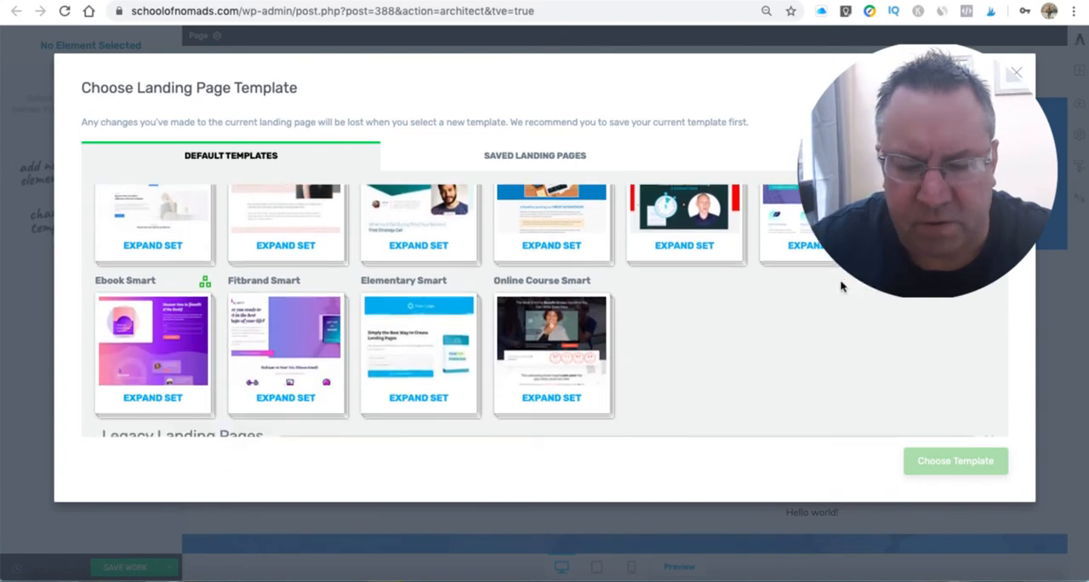
scroll(612, 361, down, 5)
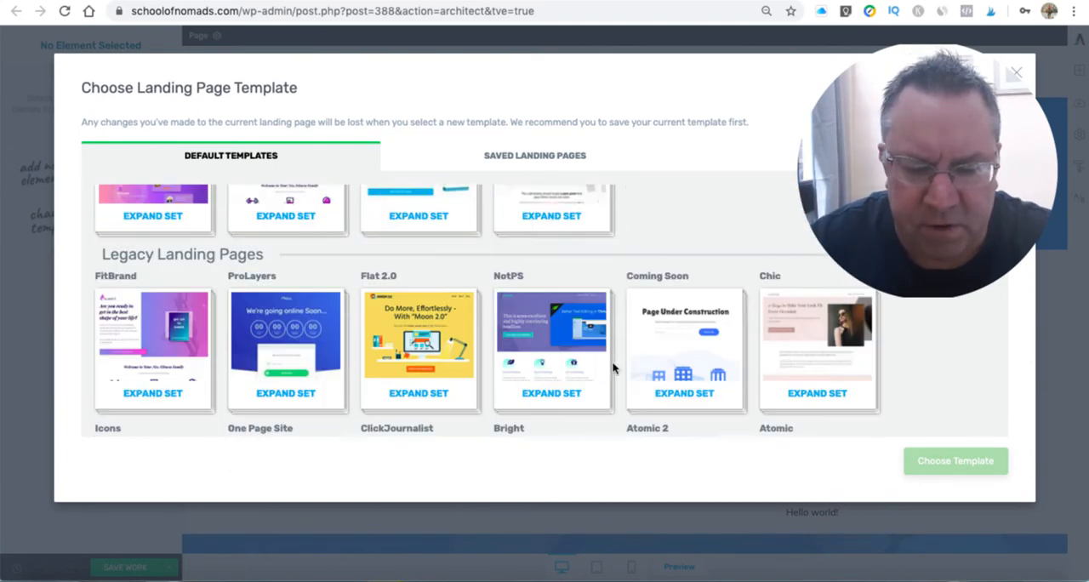
scroll(612, 366, down, 5)
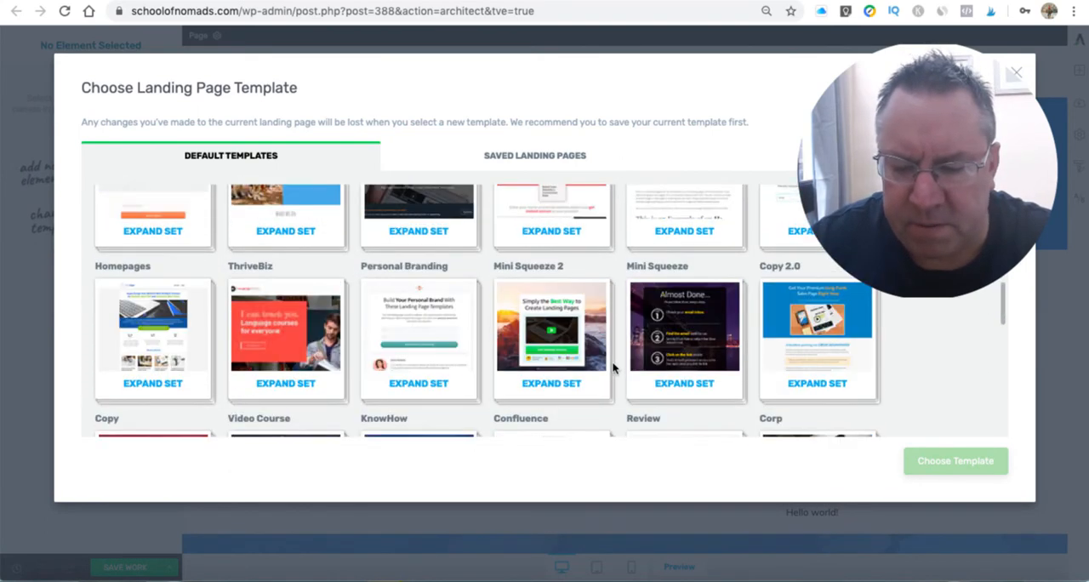
scroll(613, 367, down, 3)
scroll(613, 368, up, 2)
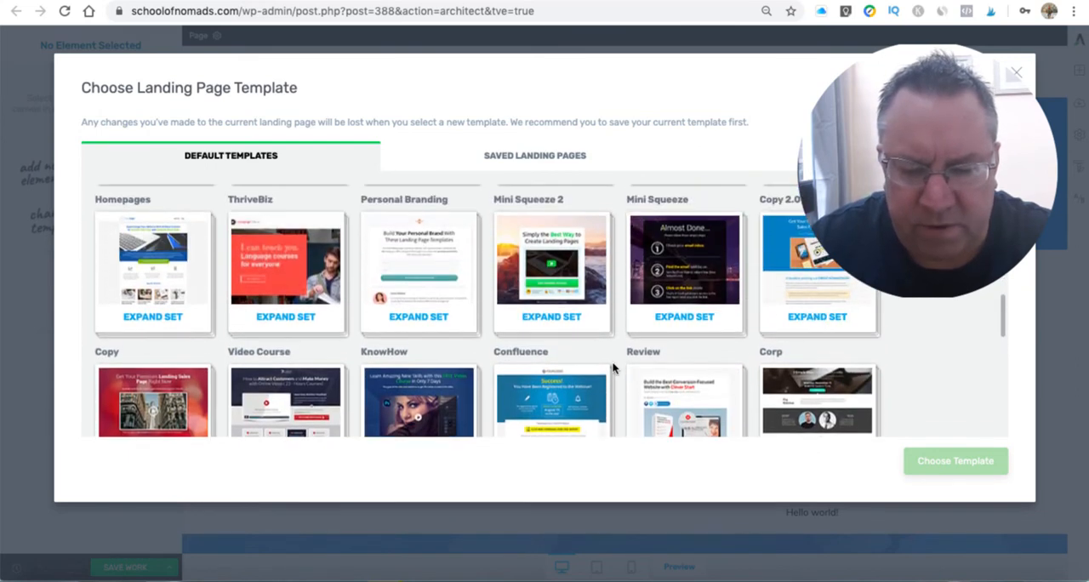
click(423, 277)
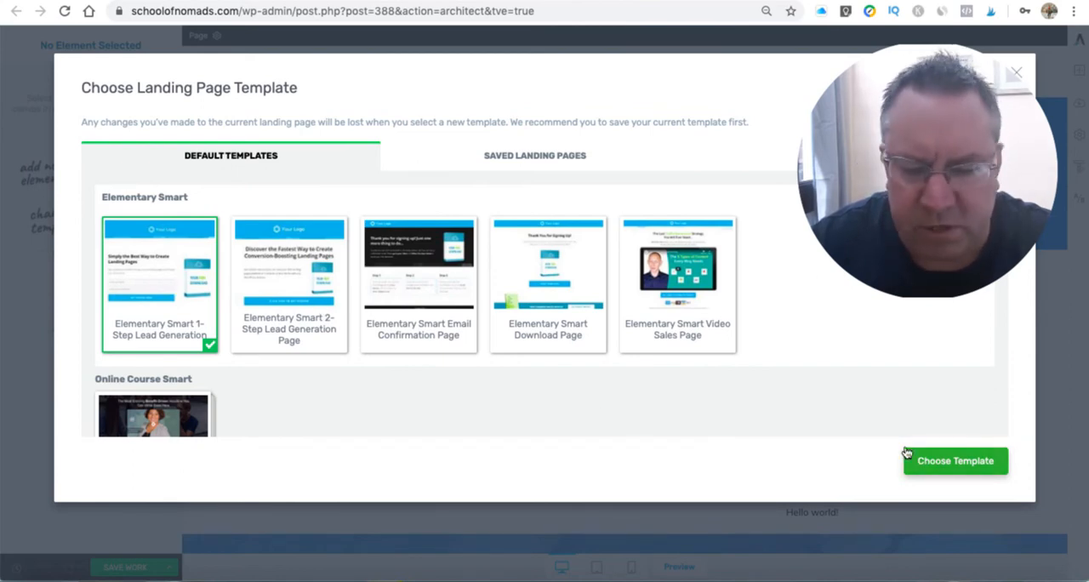
click(942, 460)
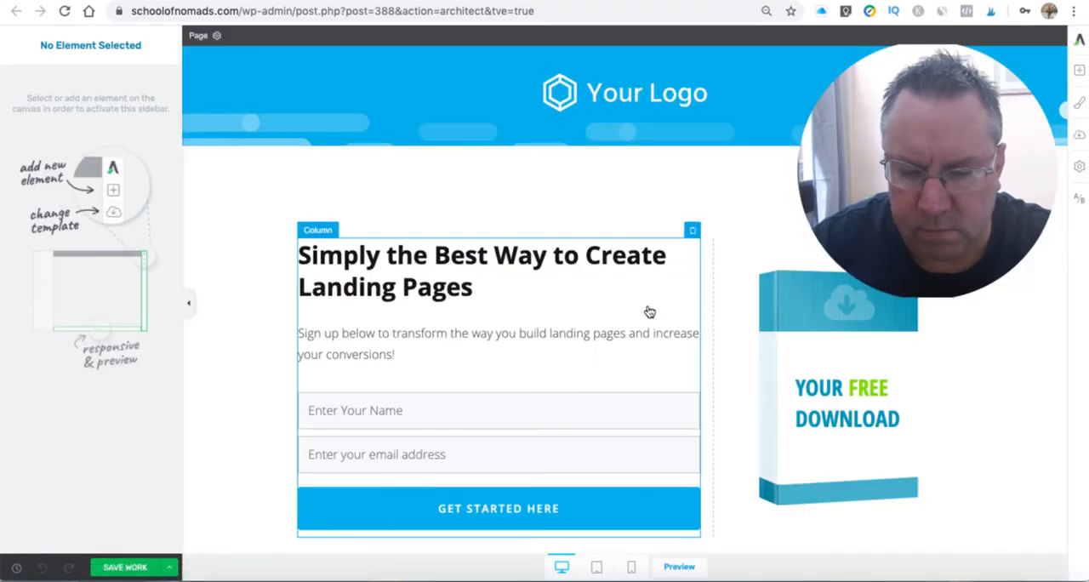
- Select the landing page's lead generation form and choose GetResponse as the API connection that receives its leads
scroll(649, 312, down, 2)
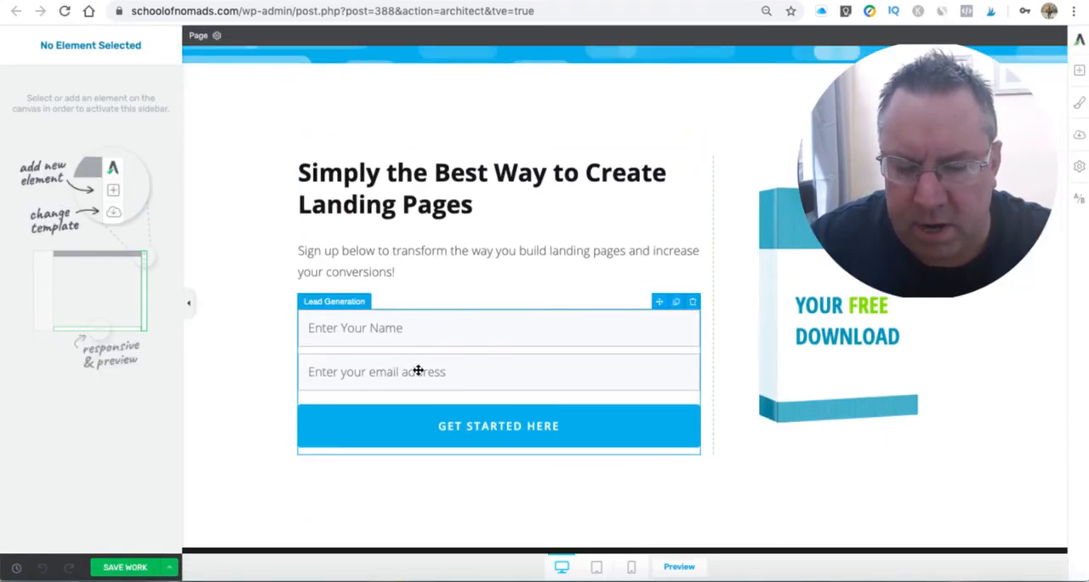
scroll(399, 327, down, 2)
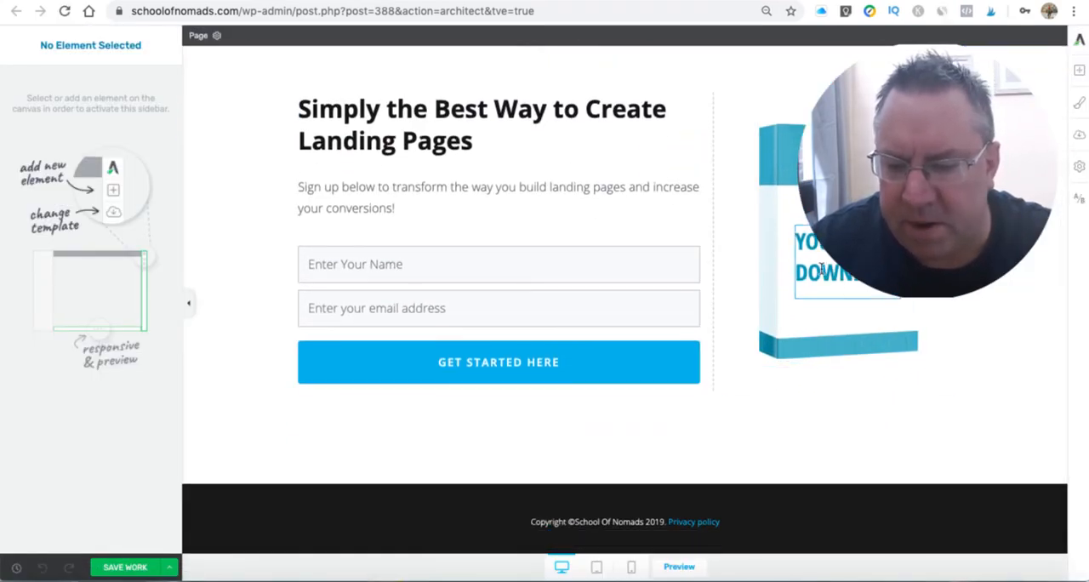
click(349, 312)
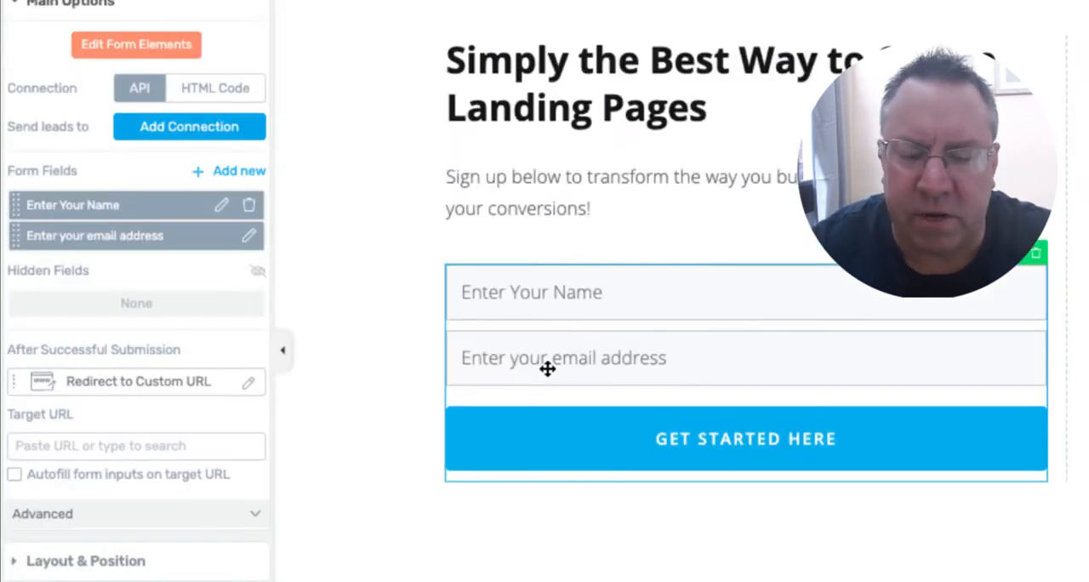
scroll(662, 370, down, 1)
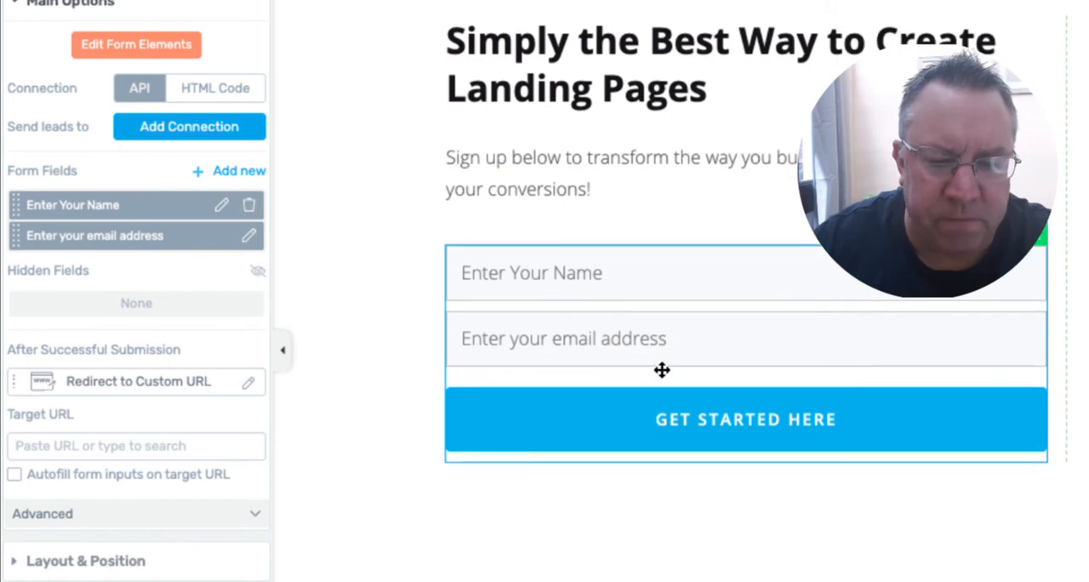
scroll(423, 306, up, 2)
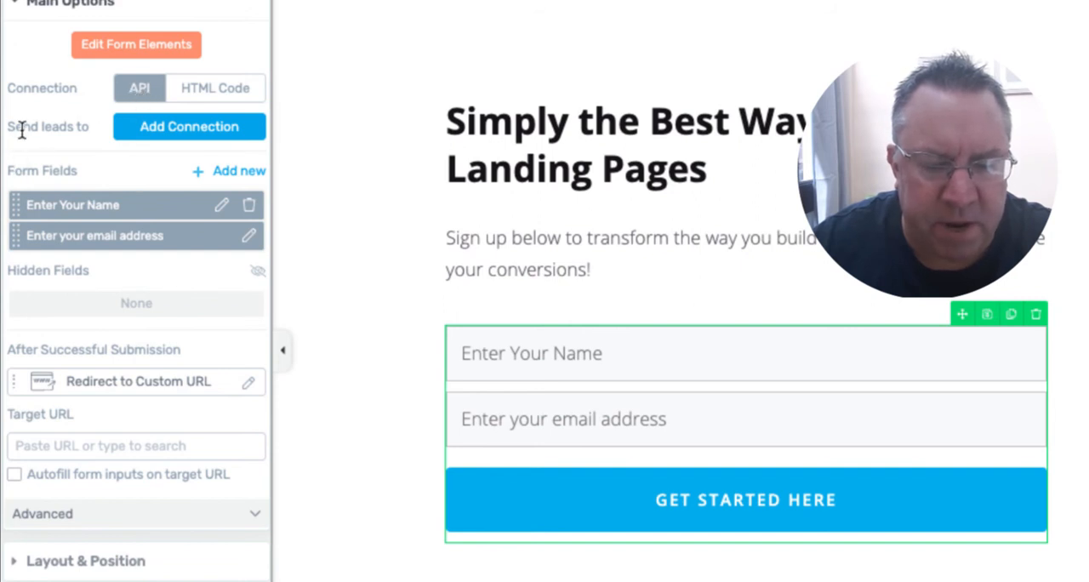
click(175, 132)
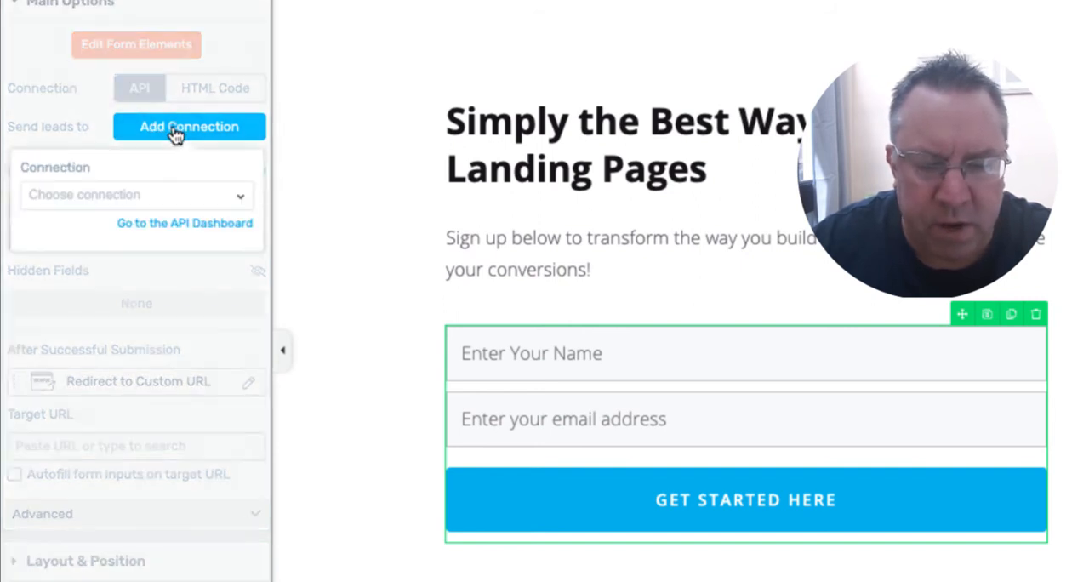
click(144, 200)
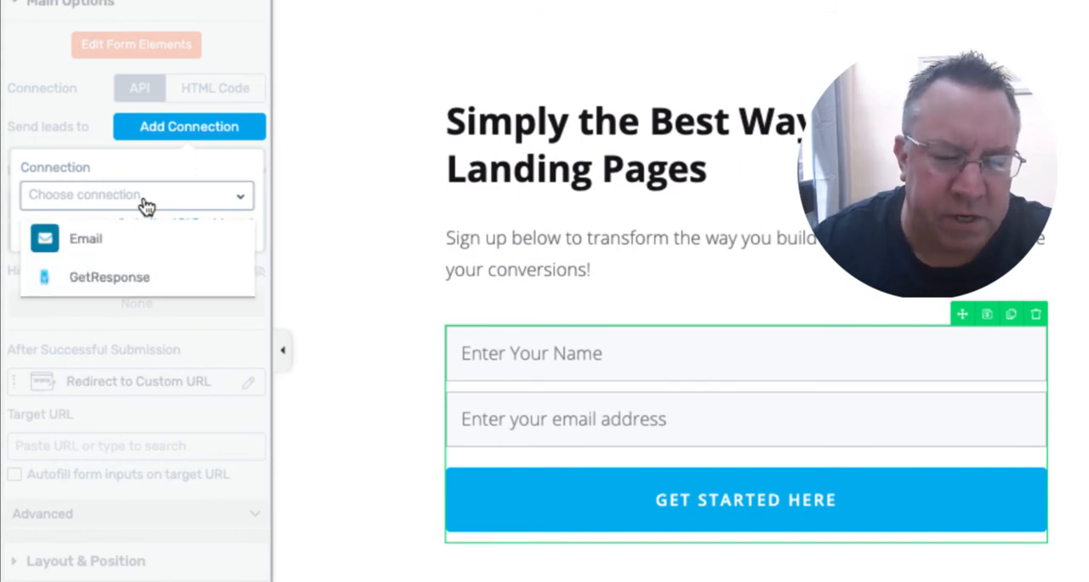
click(100, 279)
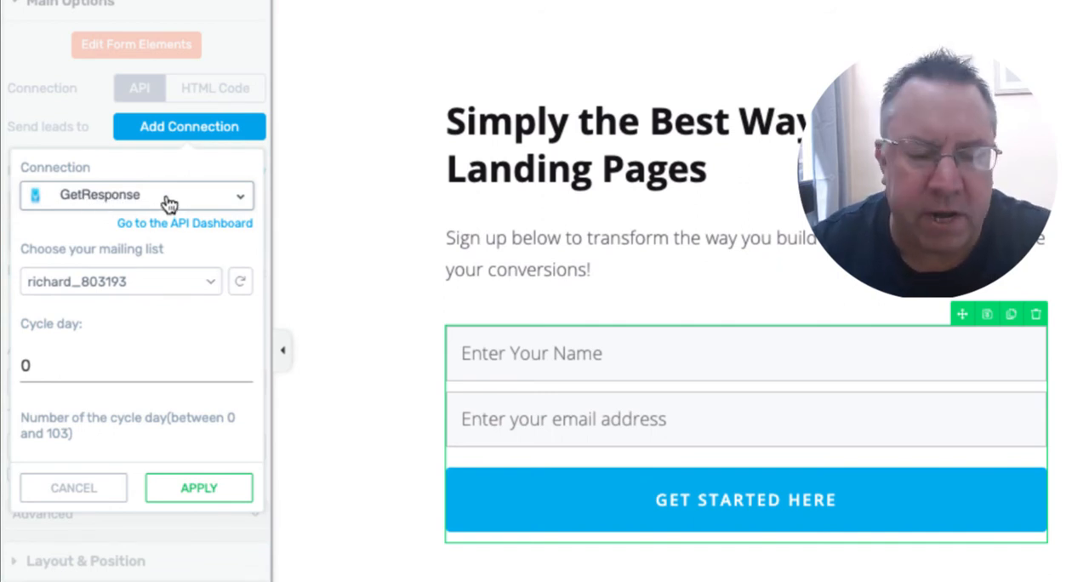
click(211, 201)
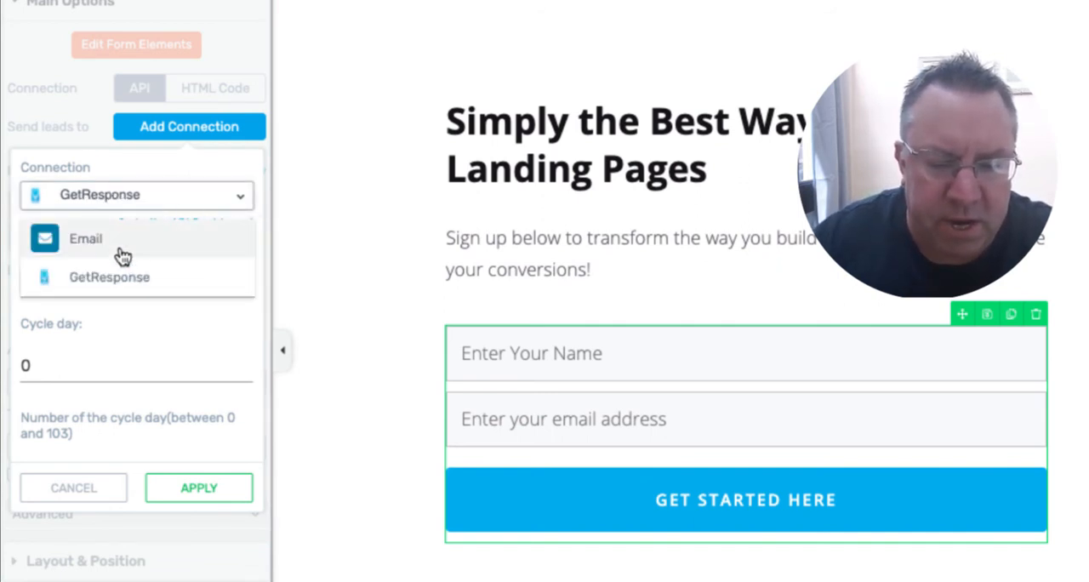
click(122, 276)
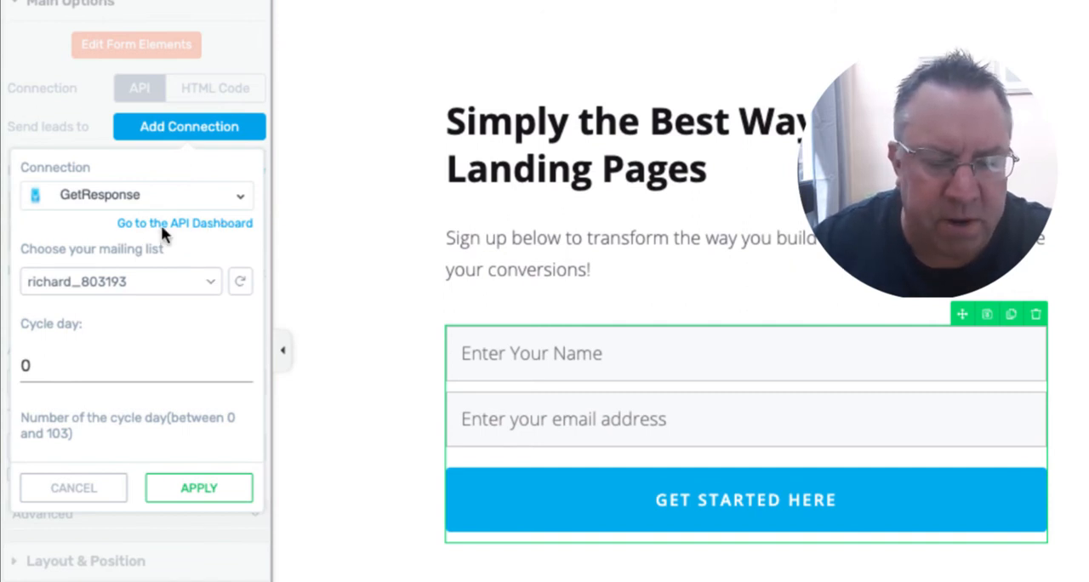
- Choose the 12_step_facebook_ad mailing list for the GetResponse connection and apply it to the form
click(213, 284)
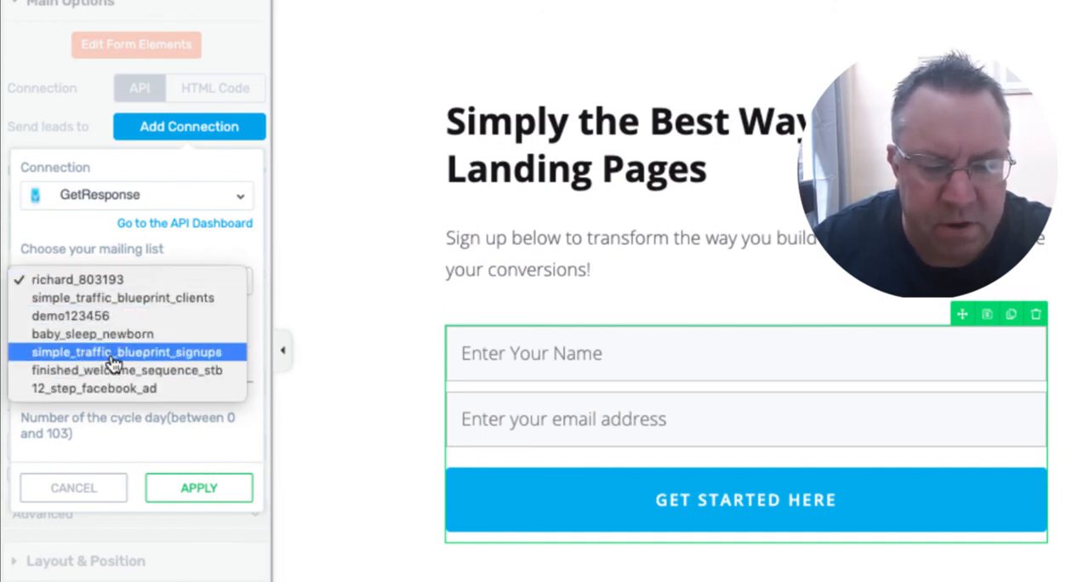
click(114, 389)
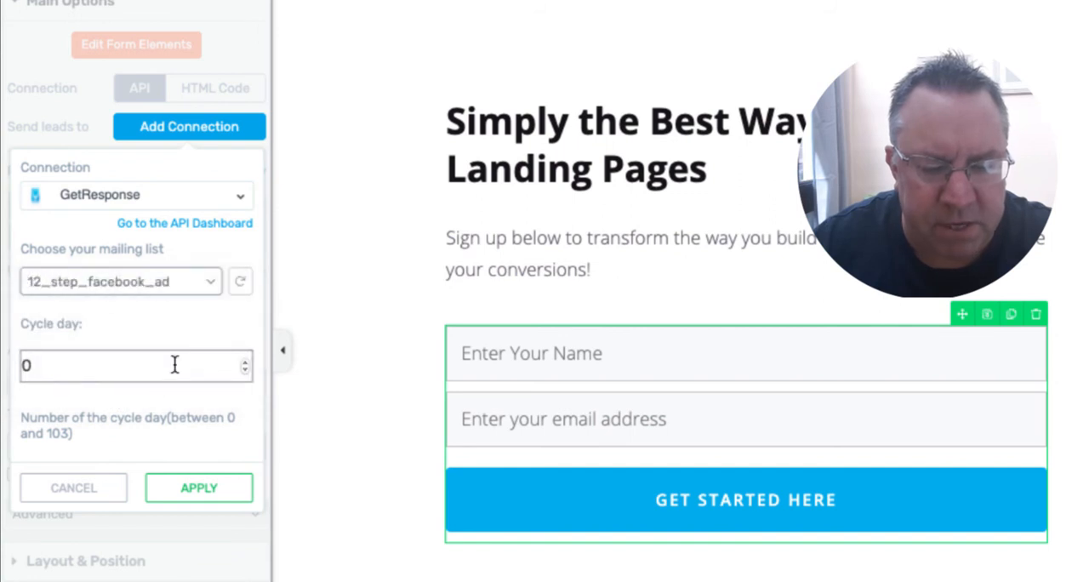
scroll(174, 361, down, 2)
scroll(133, 317, down, 1)
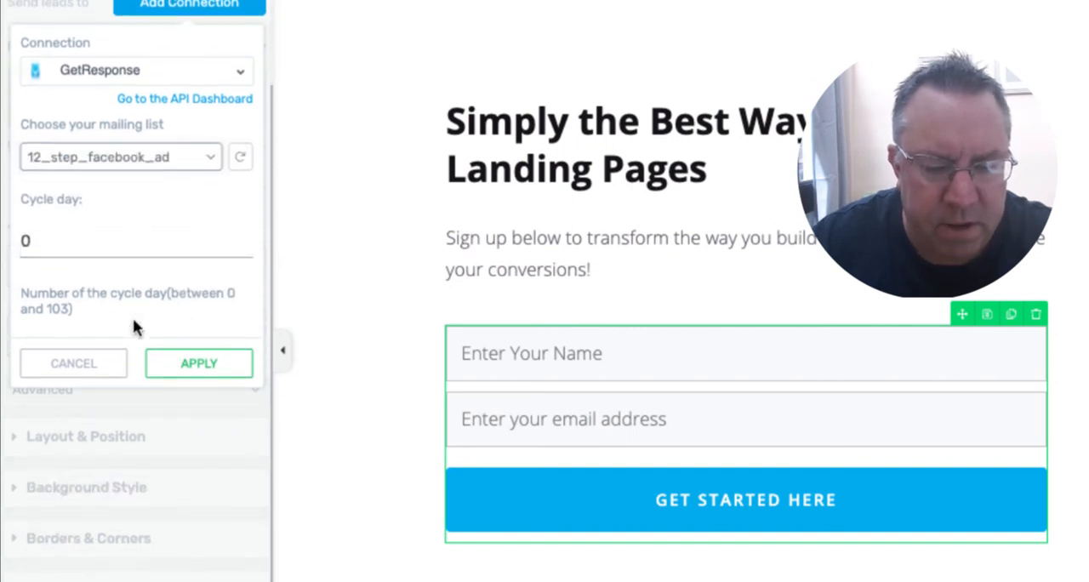
click(198, 366)
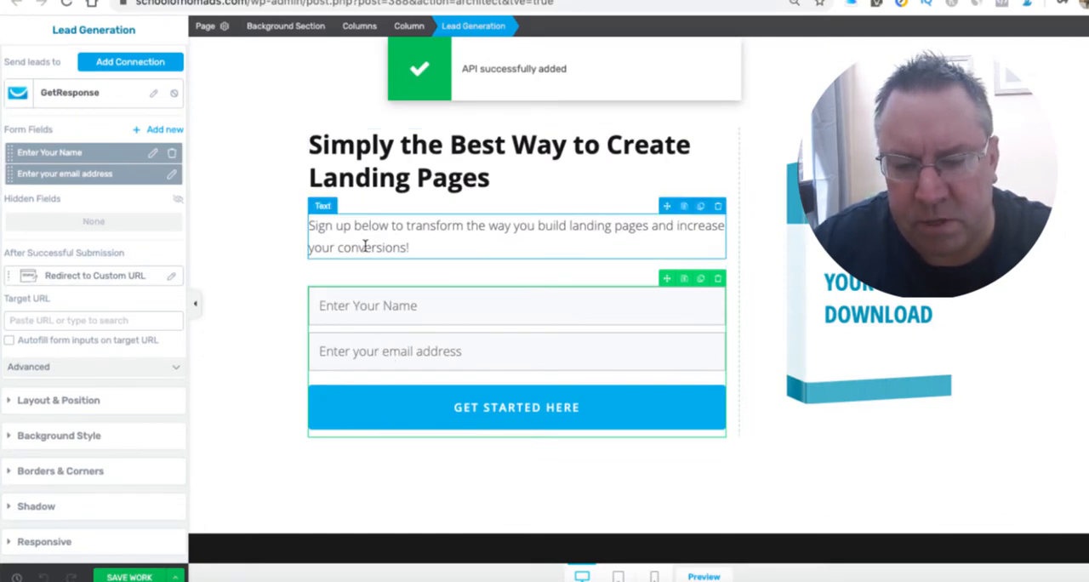
- Save the landing page and open its preview at the sign-up form
scroll(231, 489, down, 1)
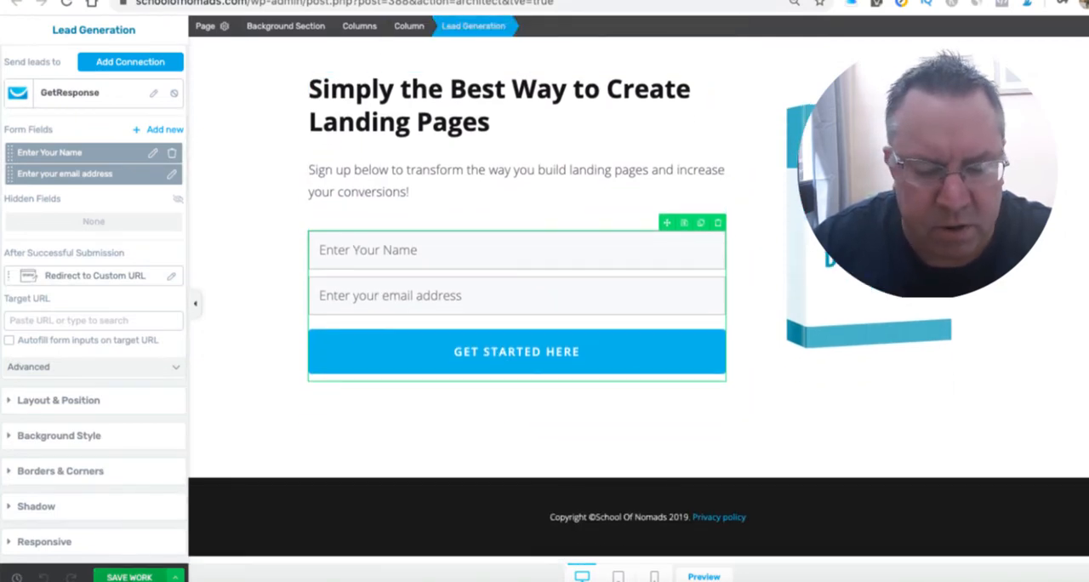
click(144, 577)
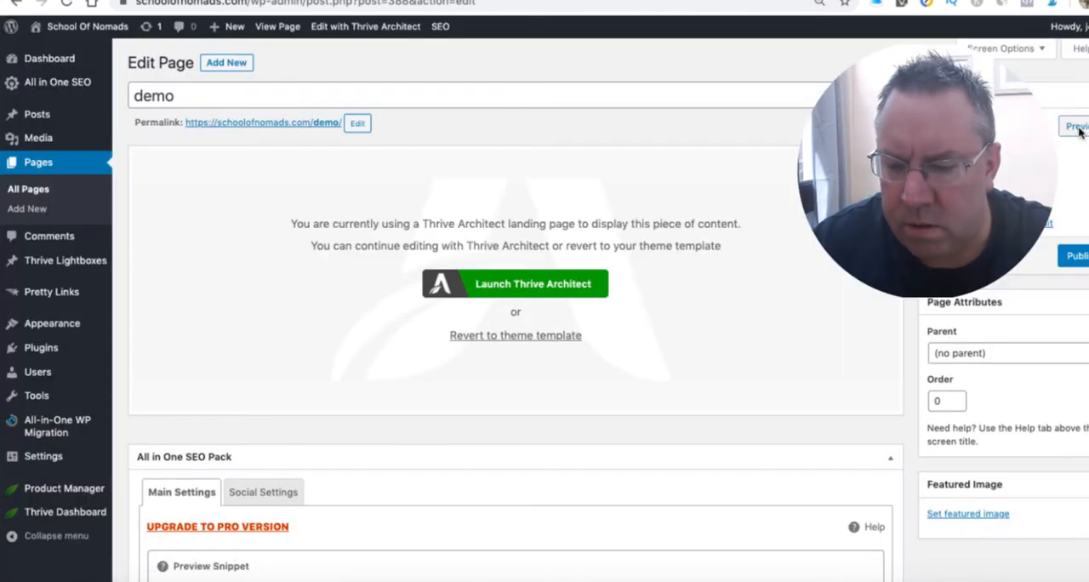
click(1078, 128)
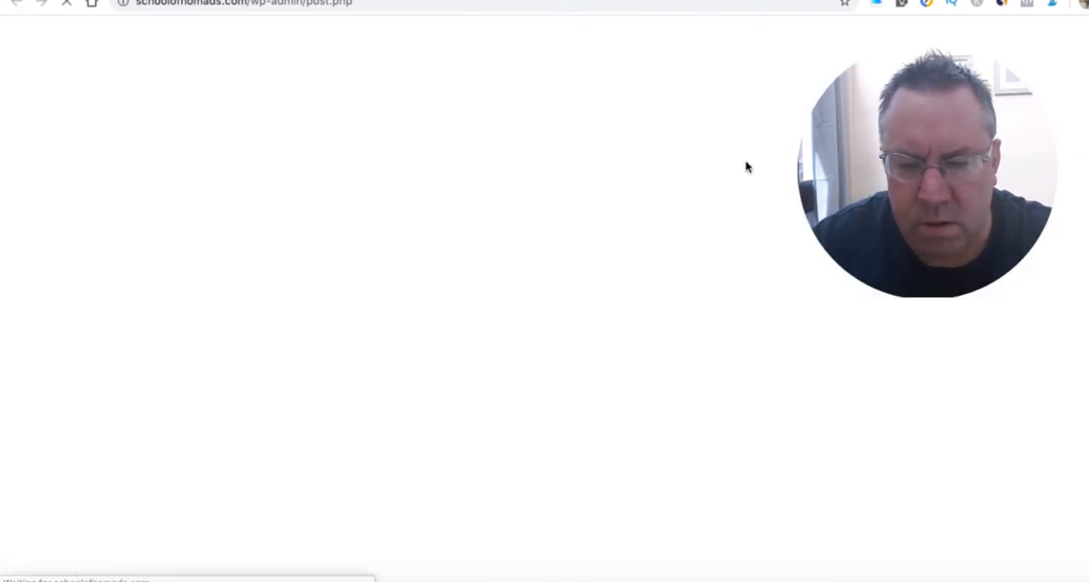
scroll(609, 257, down, 3)
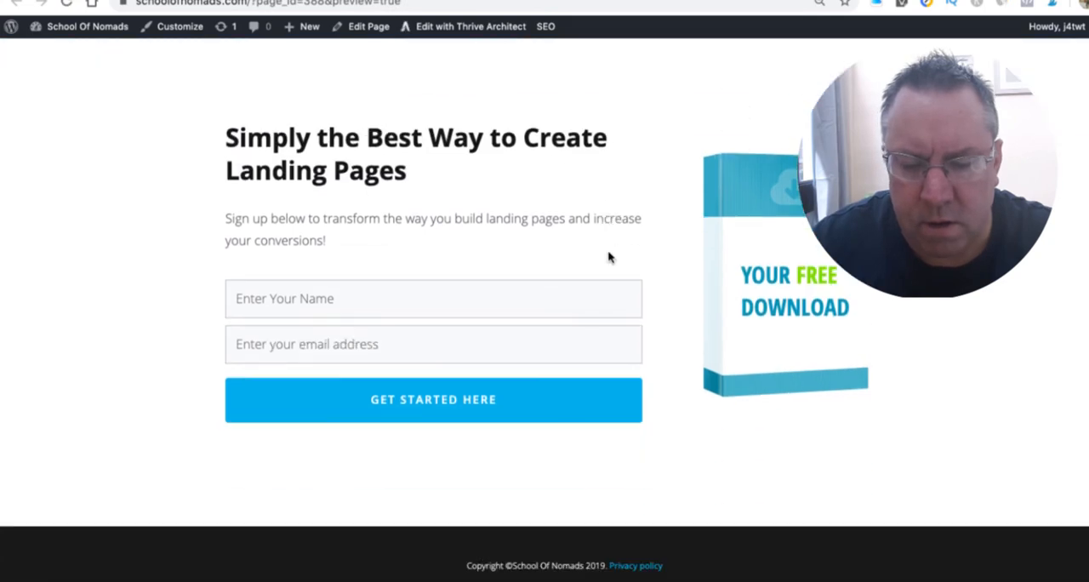
- Fill in the previewed sign-up form with the saved e-mail address and full name
click(242, 355)
click(271, 390)
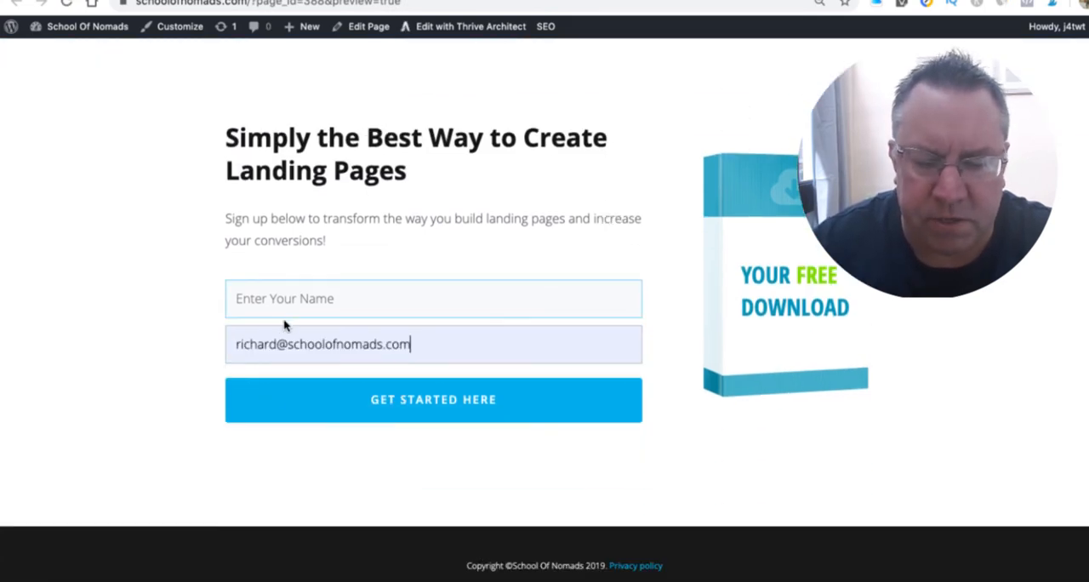
click(291, 300)
click(268, 406)
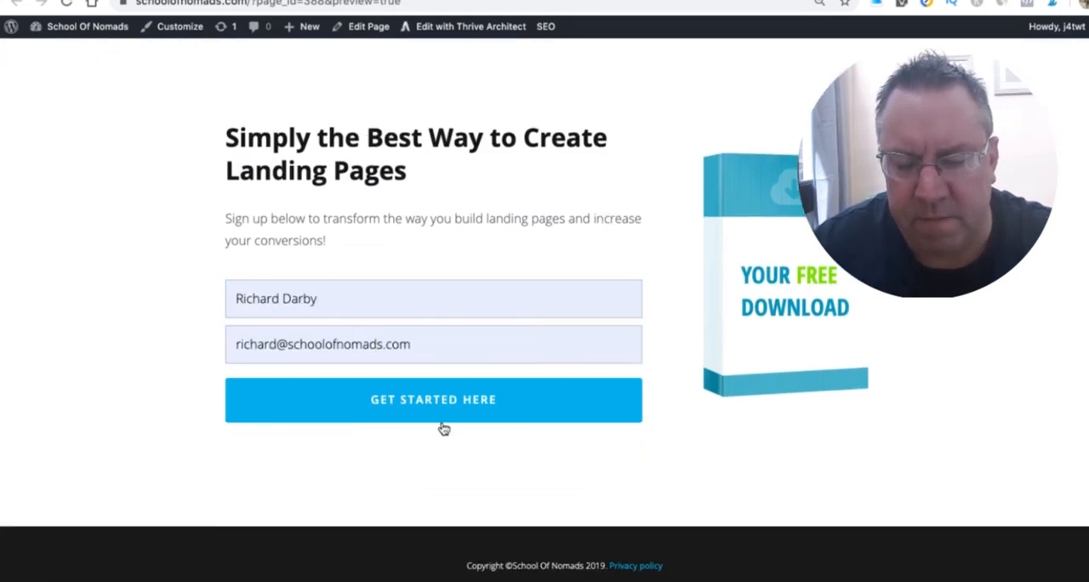